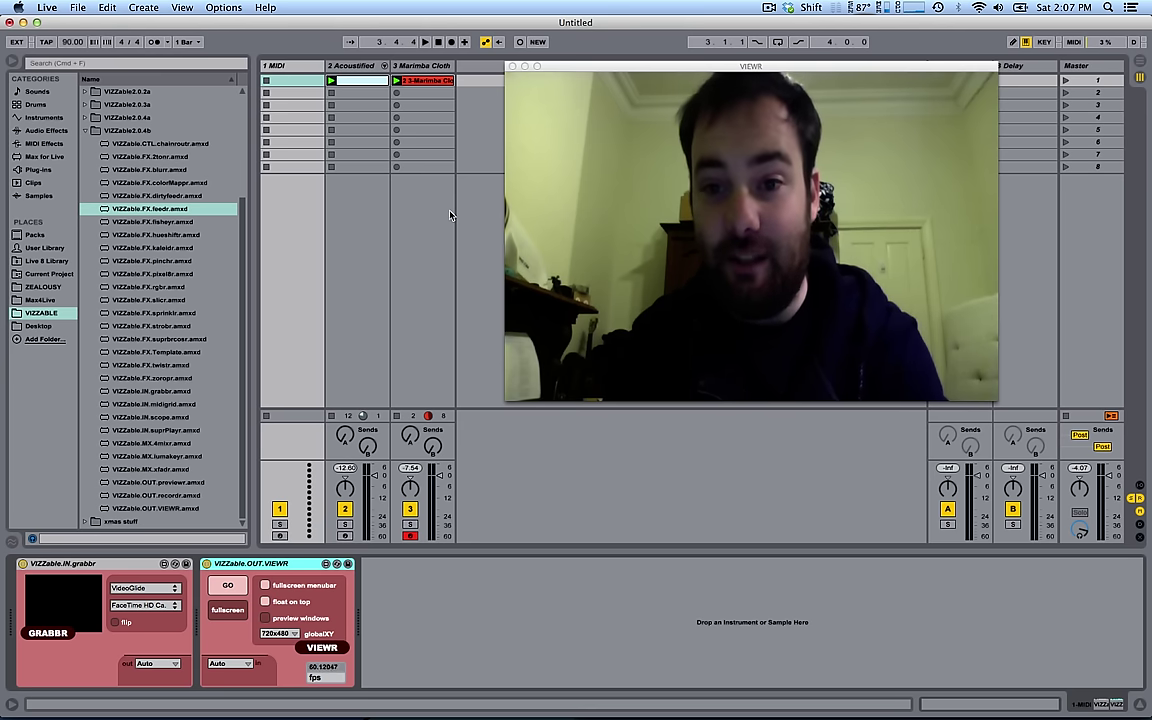
# - Move the VIEWR window just below the track headers and leave the device preview windows switched off in VIEWR
pyautogui.click(72, 593)
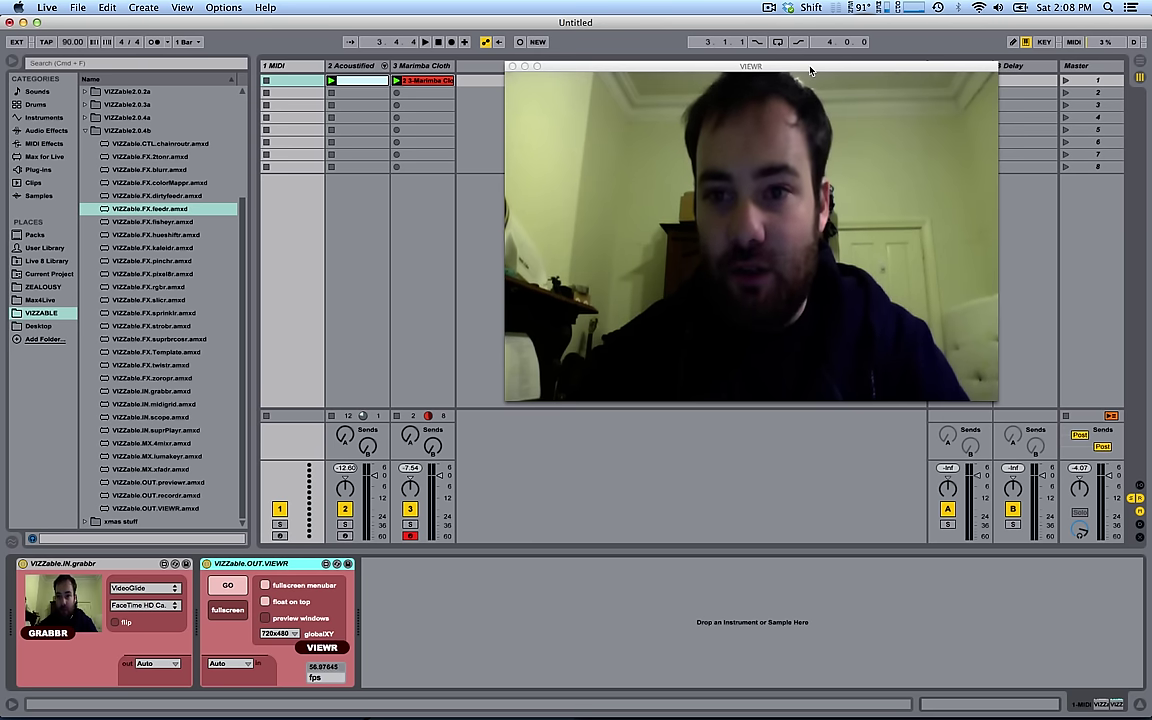
pyautogui.moveTo(810, 70); pyautogui.dragTo(815, 107)
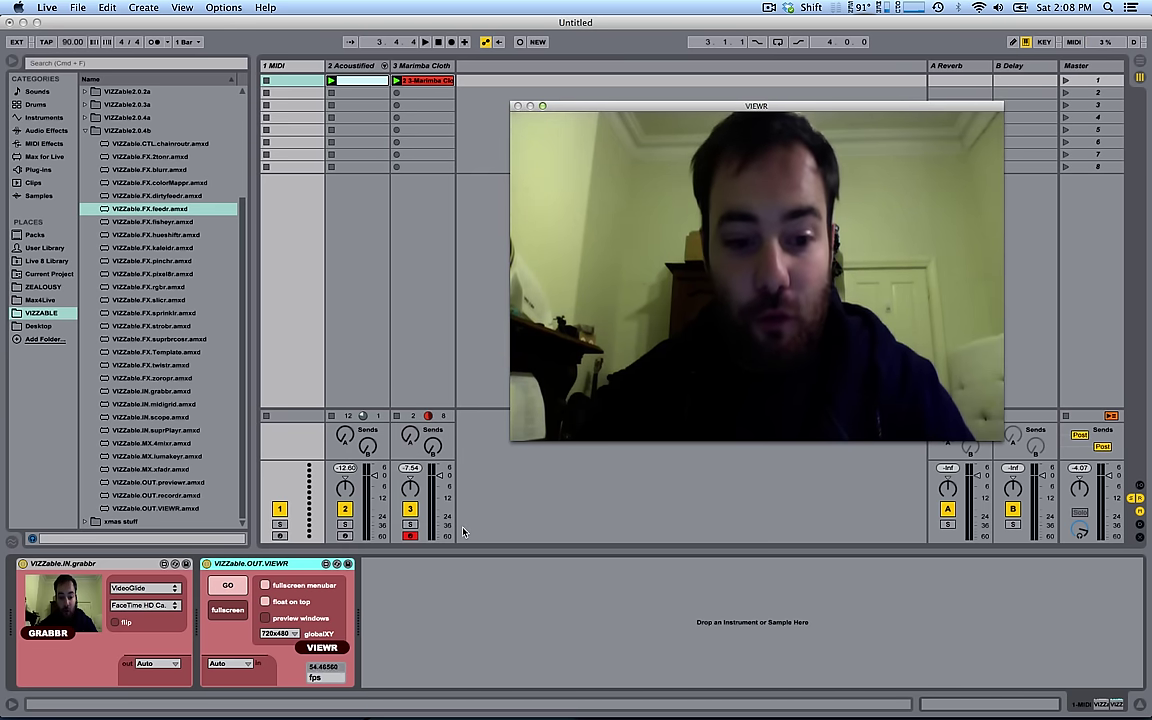
pyautogui.click(265, 619)
pyautogui.click(265, 619)
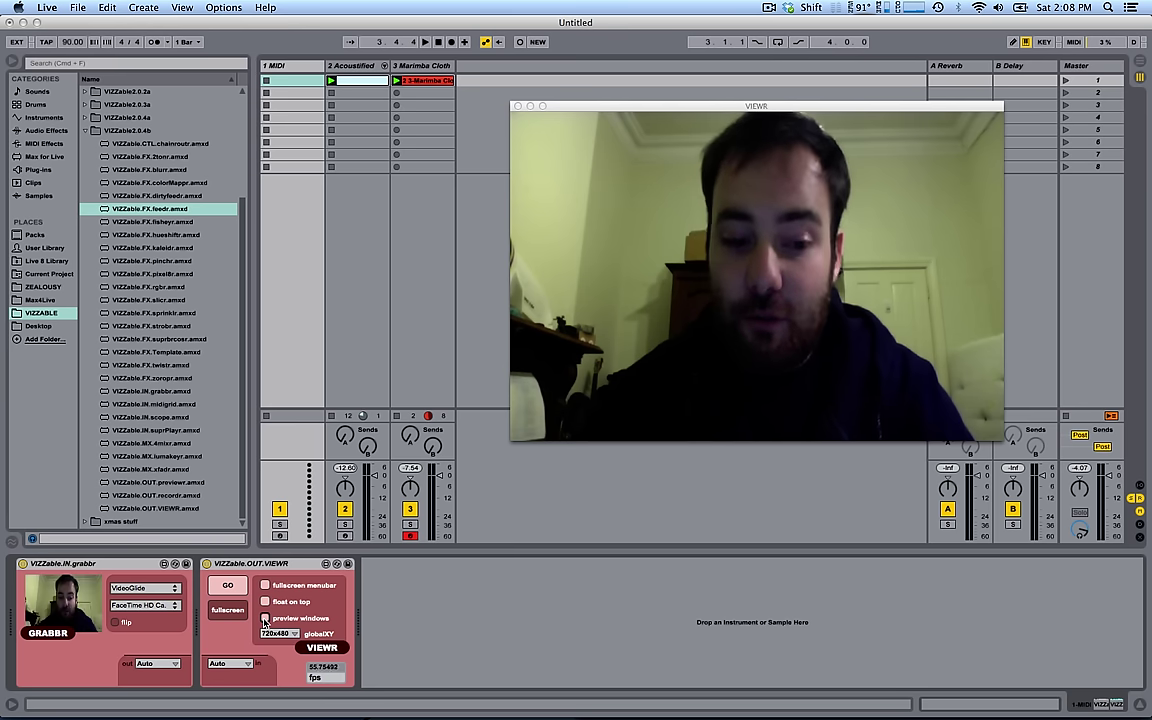
pyautogui.click(265, 619)
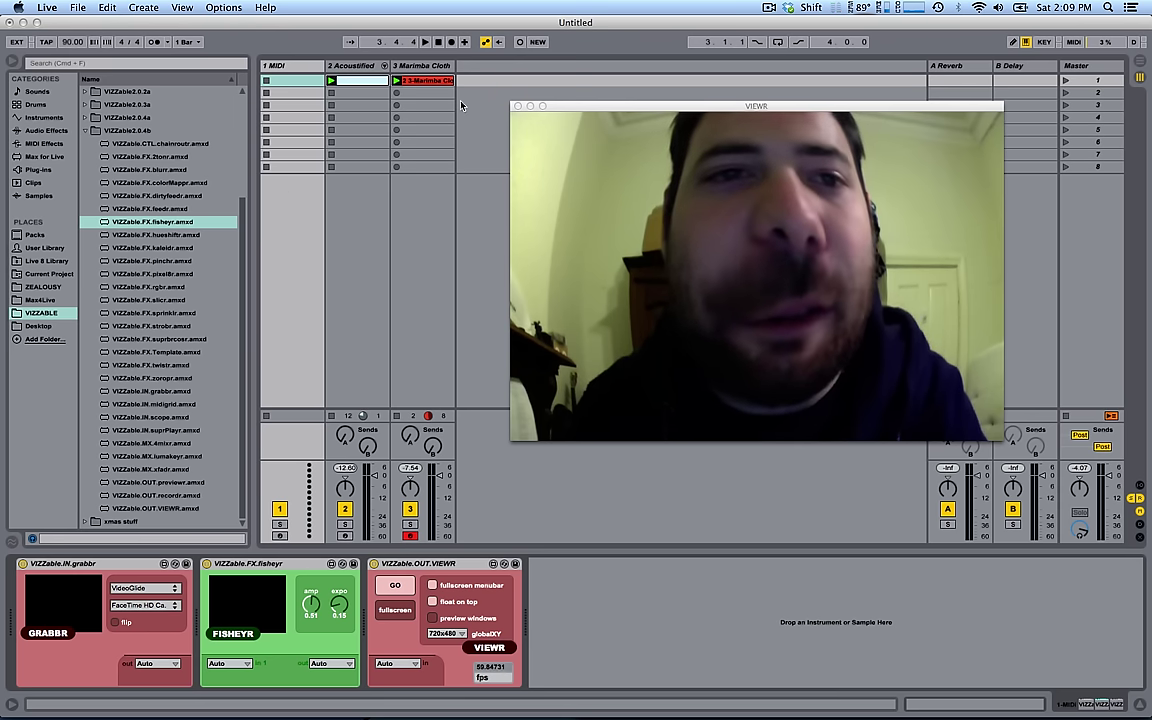
# - Start playback and lower the amp of the FISHEYR effect to about 0.49
pyautogui.press('space')
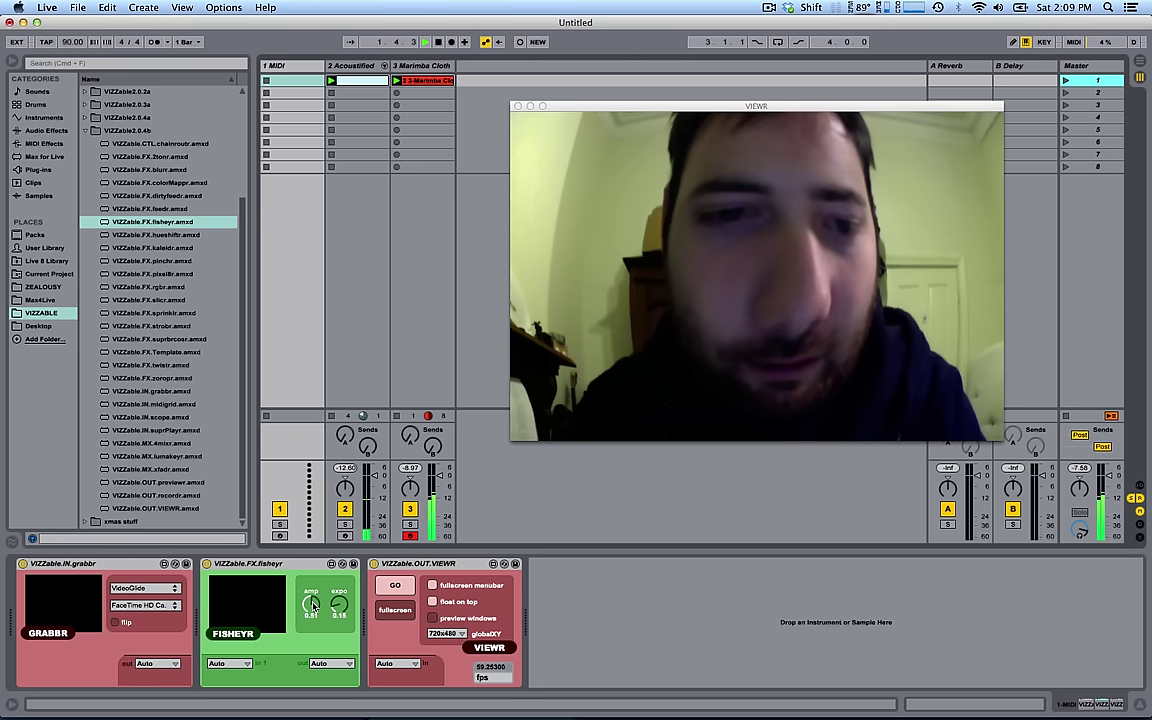
pyautogui.moveTo(312, 604); pyautogui.dragTo(312, 612)
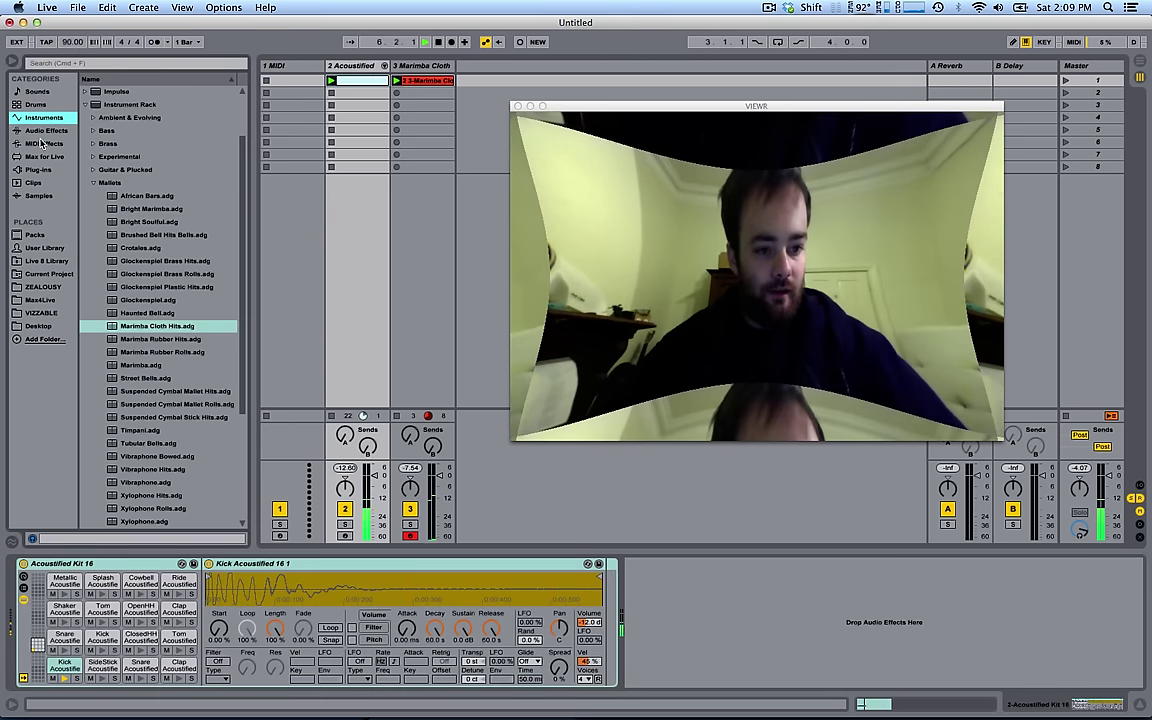
# - Add the Max for Live Envelope Follower after the drum kit on the Acoustified track
pyautogui.click(42, 145)
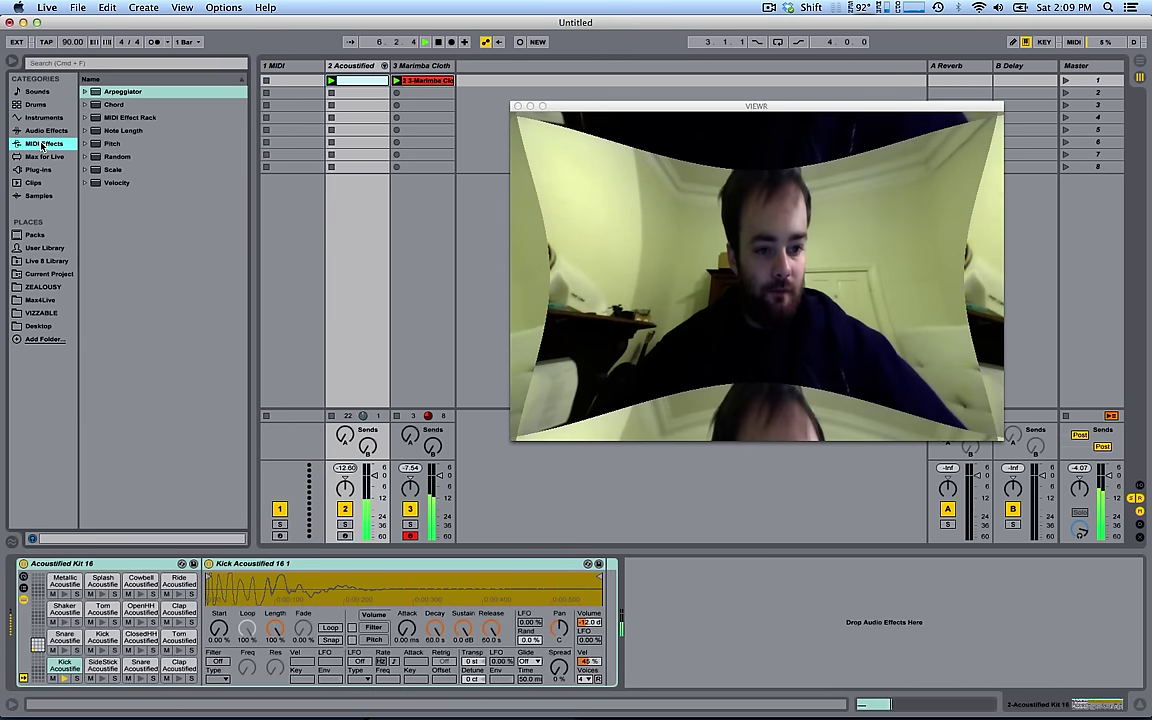
pyautogui.click(52, 157)
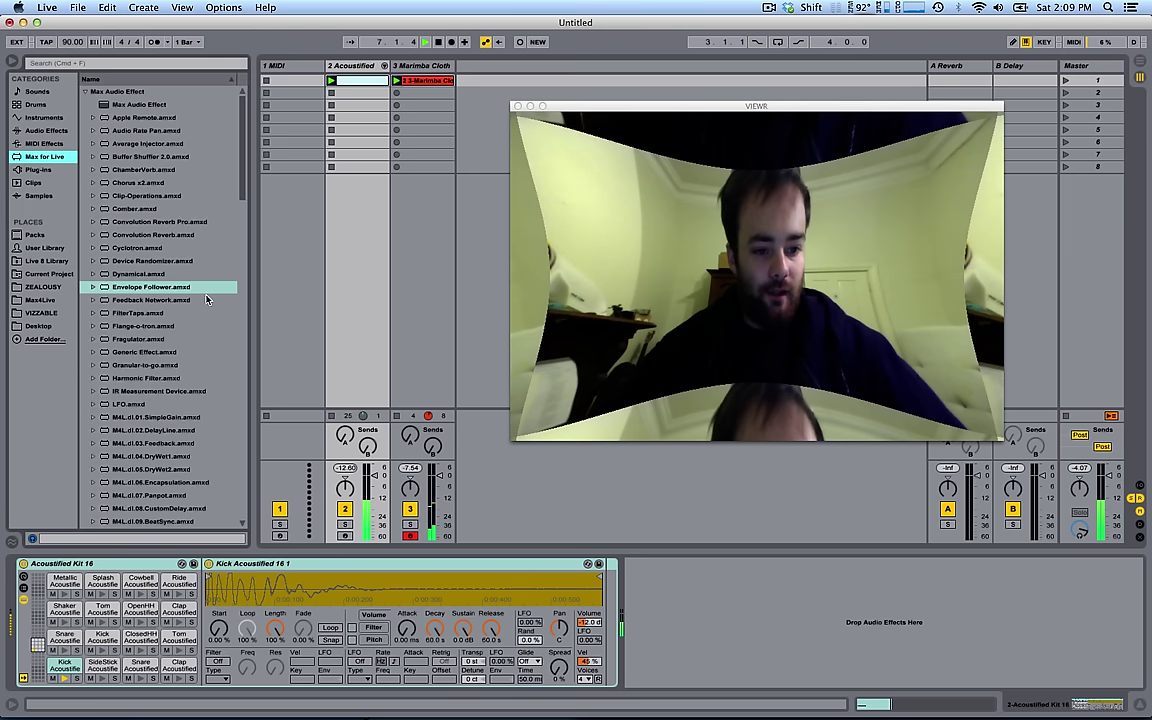
pyautogui.moveTo(158, 288); pyautogui.dragTo(782, 611)
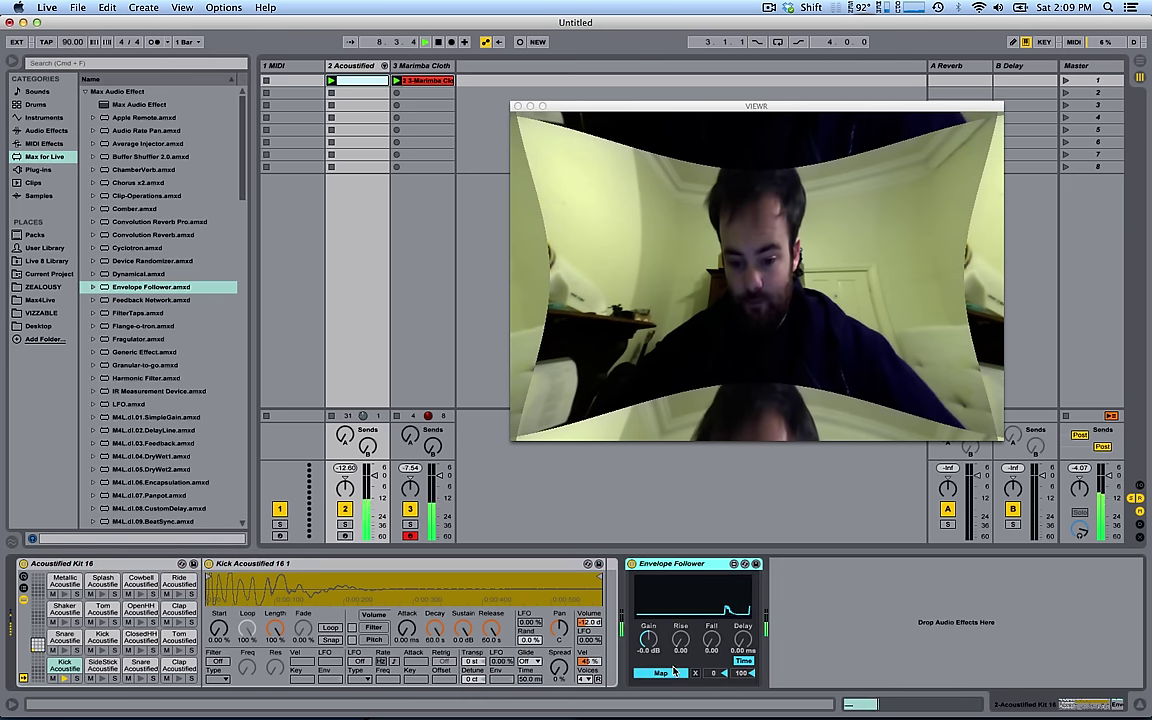
# - Map the Envelope Follower to the amp parameter of FISHEYR on the MIDI track
pyautogui.click(358, 67)
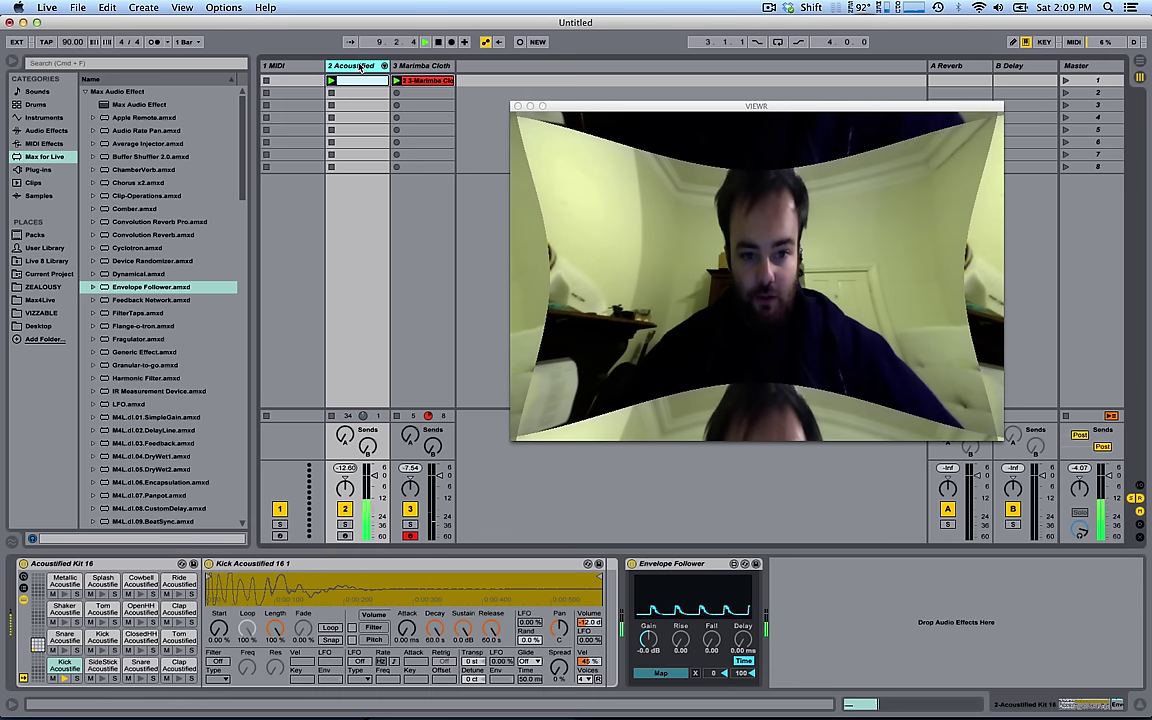
pyautogui.click(282, 65)
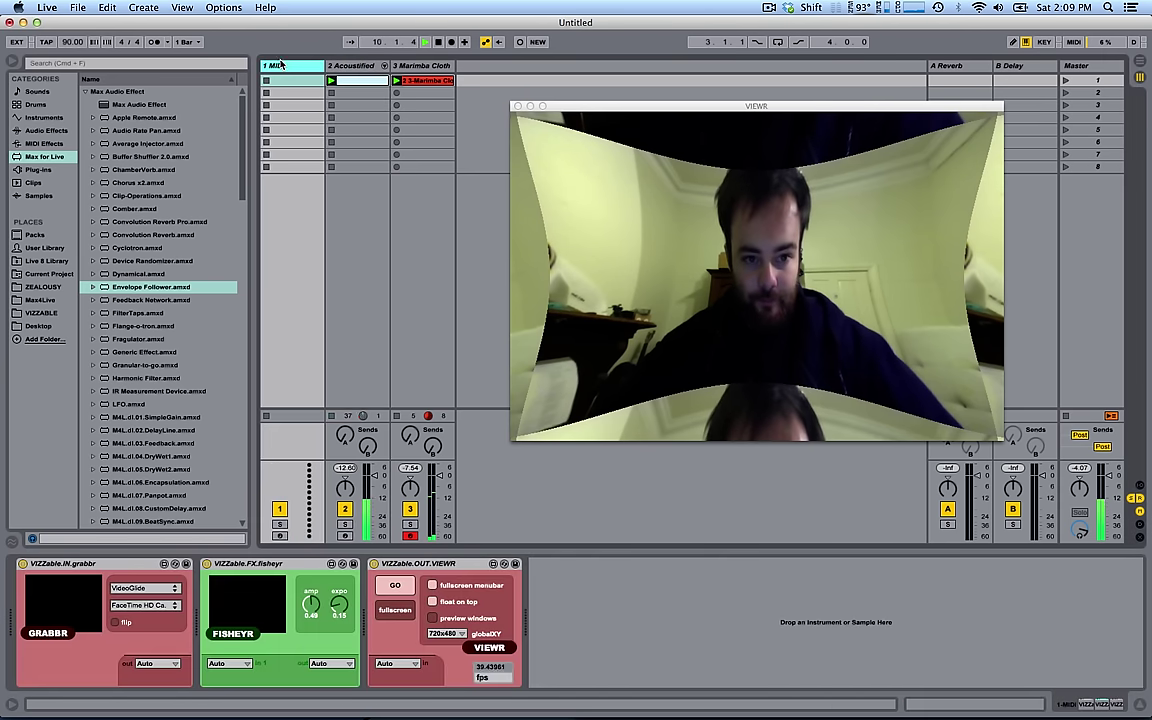
pyautogui.click(315, 609)
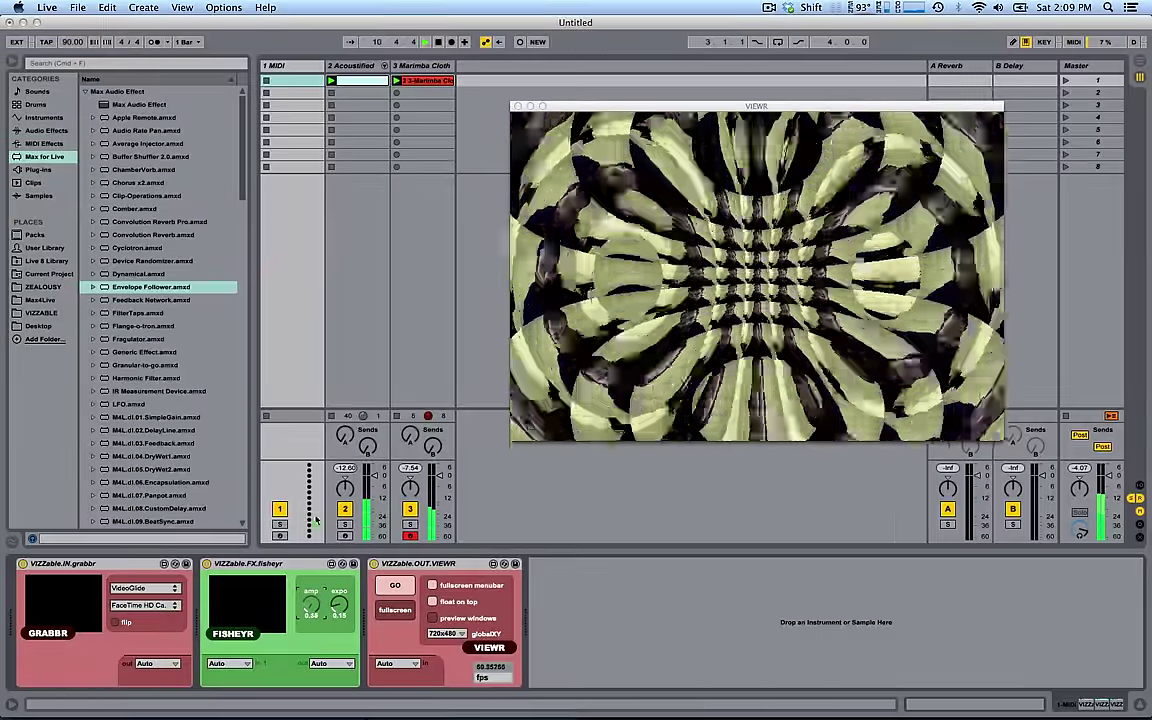
# - Limit the Envelope Follower's mapping range to a minimum of 50 and a maximum of 54
pyautogui.click(335, 66)
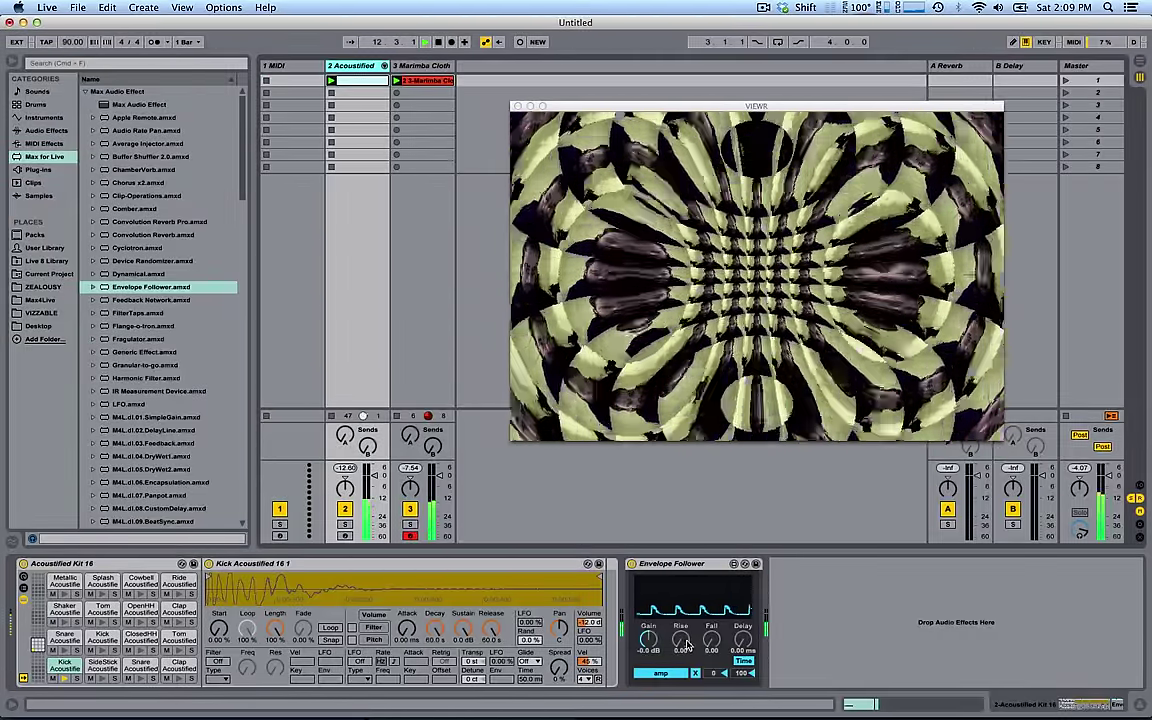
pyautogui.moveTo(713, 673); pyautogui.dragTo(713, 623)
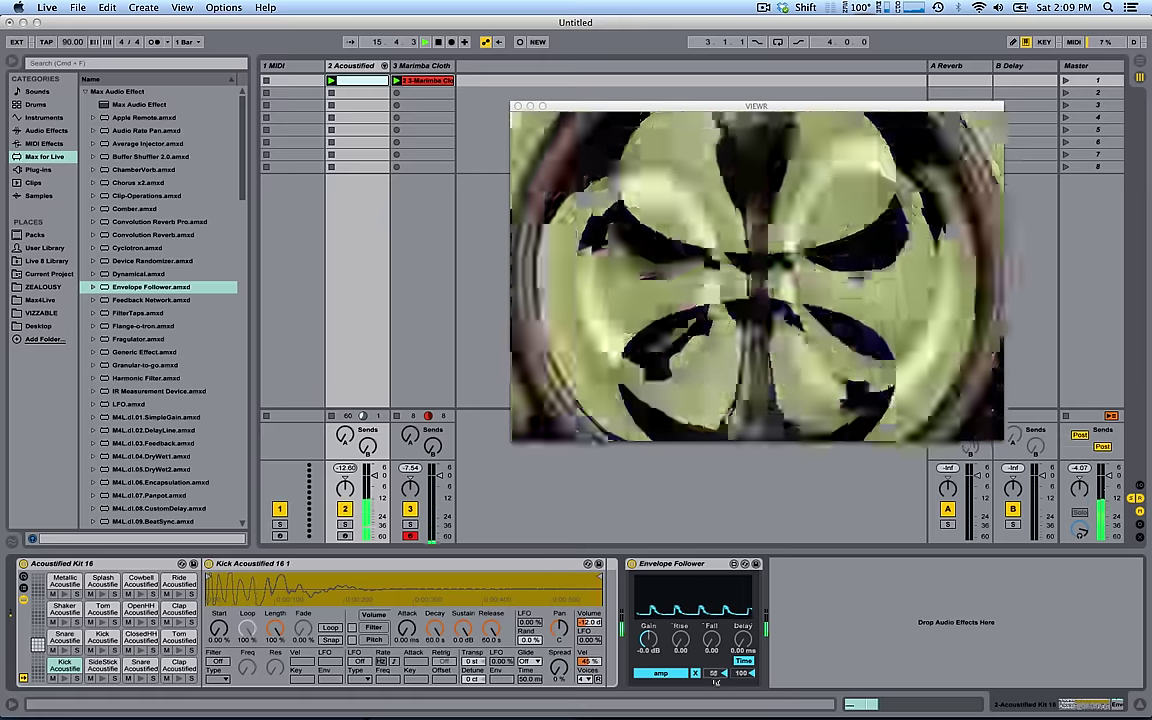
pyautogui.moveTo(742, 675); pyautogui.dragTo(742, 714)
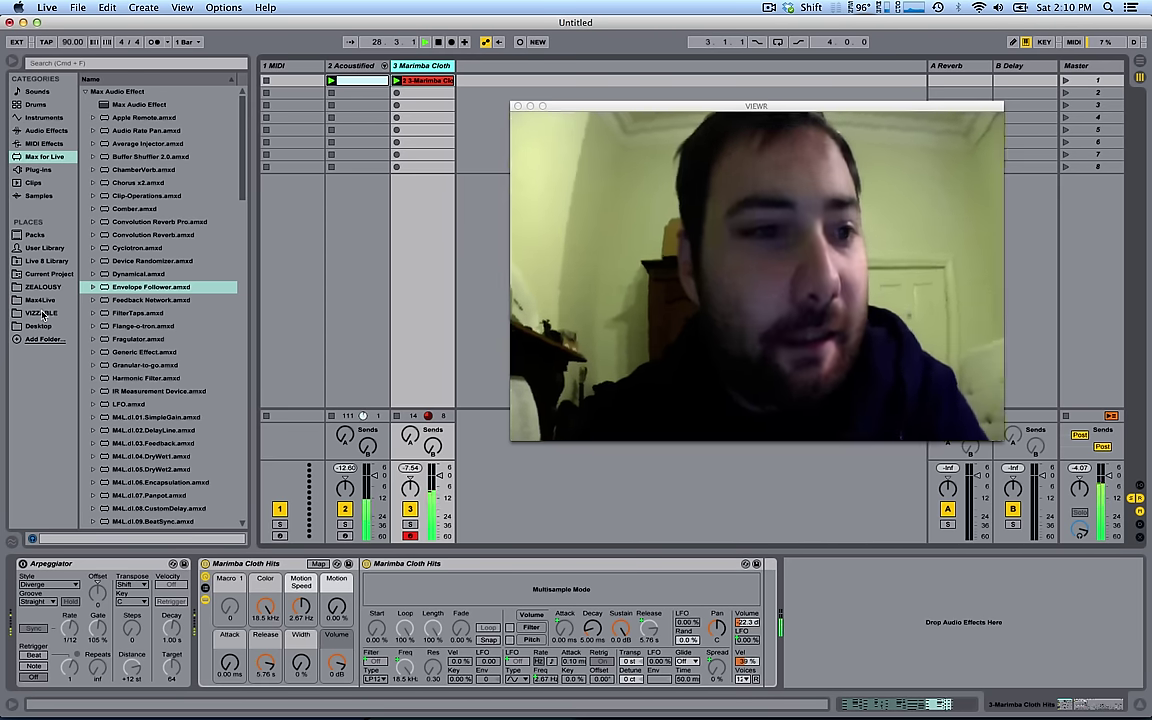
# - Add VIZZable.IN.midigrid after the Arpeggiator on the Marimba Cloth track and route its output to video1
pyautogui.click(42, 314)
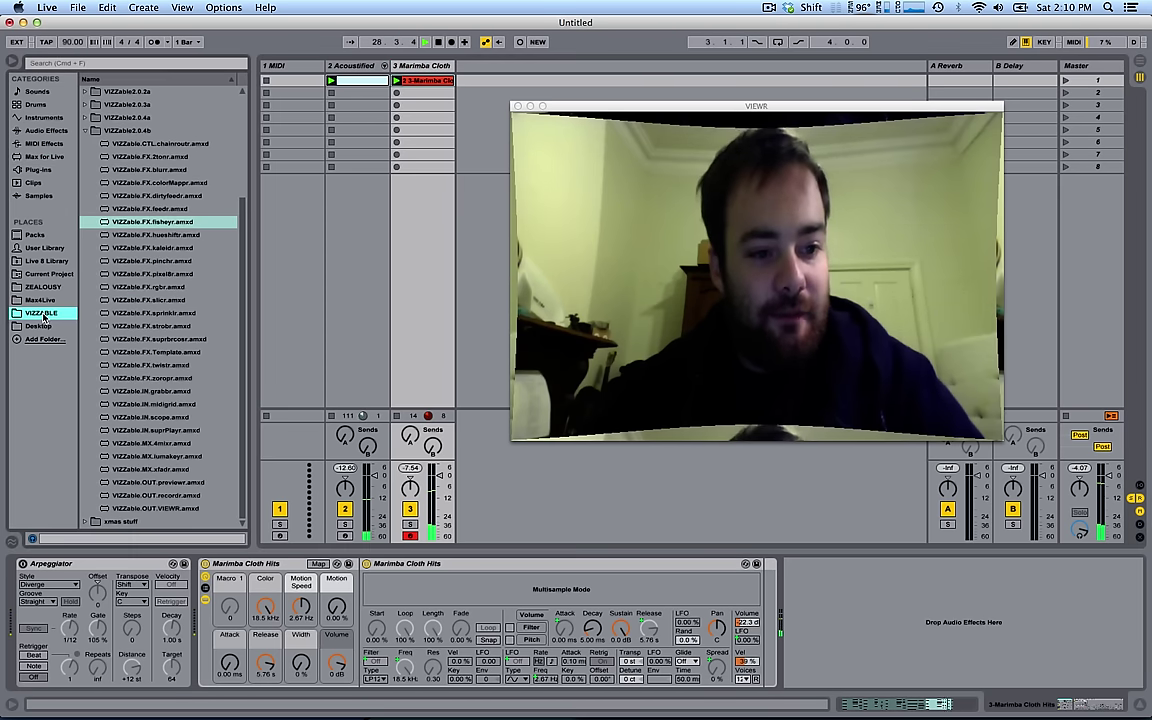
pyautogui.click(165, 404)
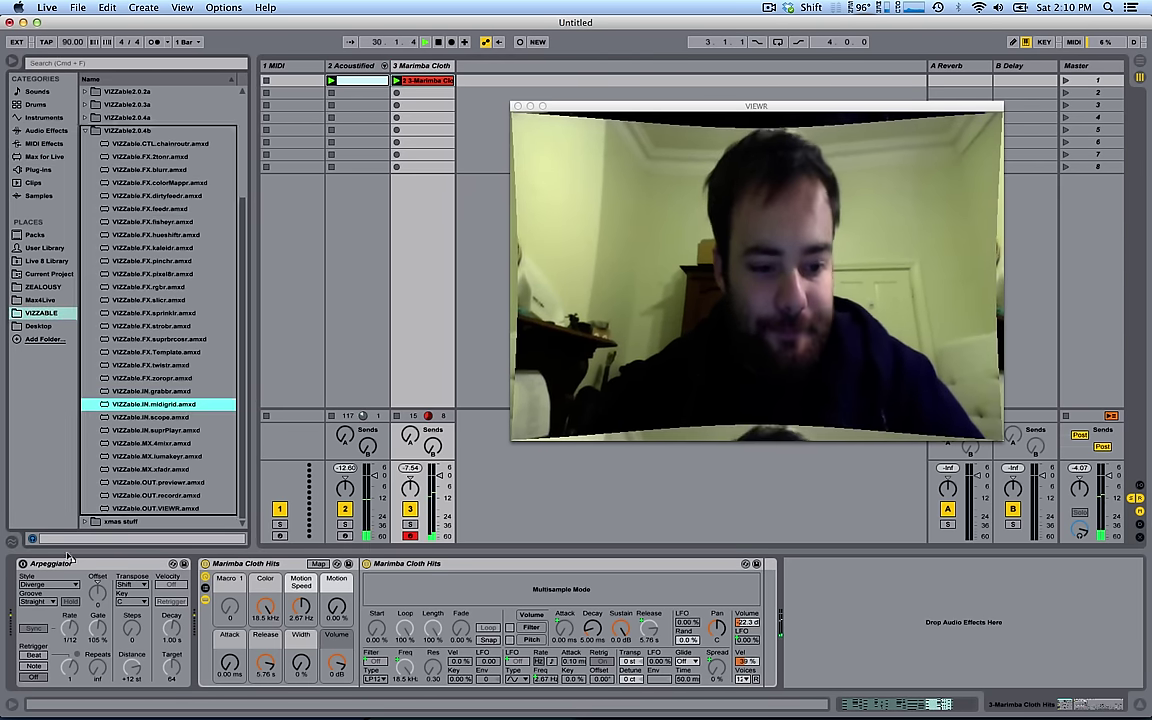
pyautogui.moveTo(190, 605); pyautogui.dragTo(191, 605)
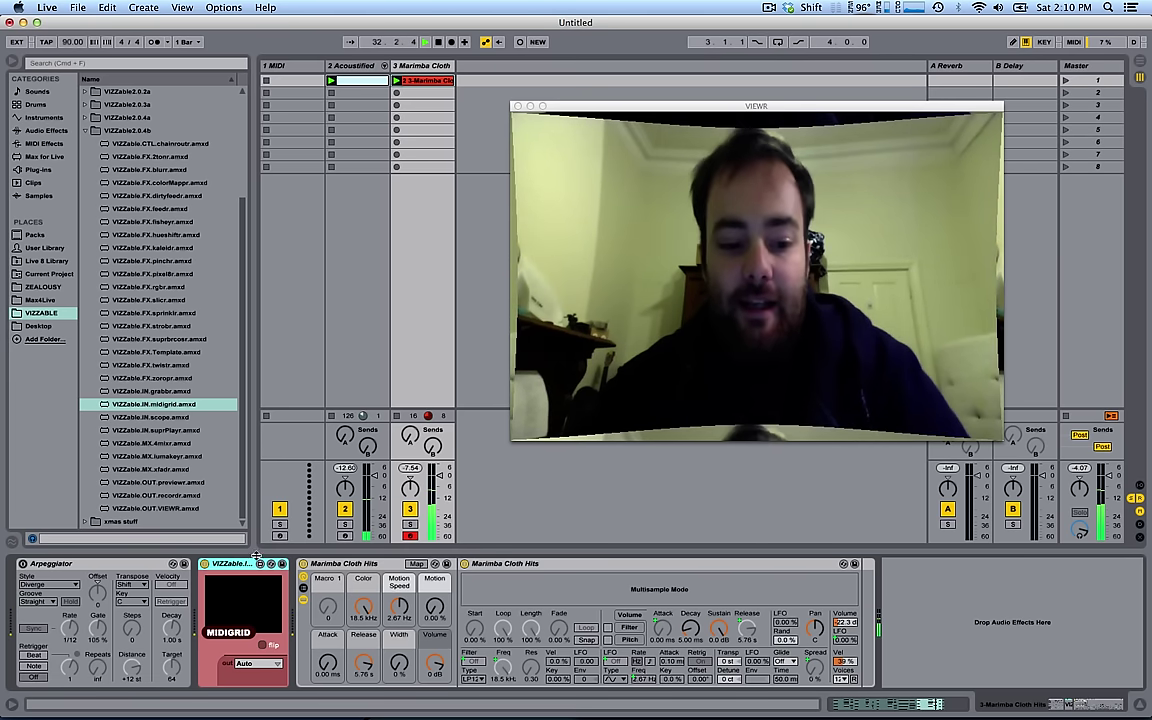
pyautogui.click(252, 665)
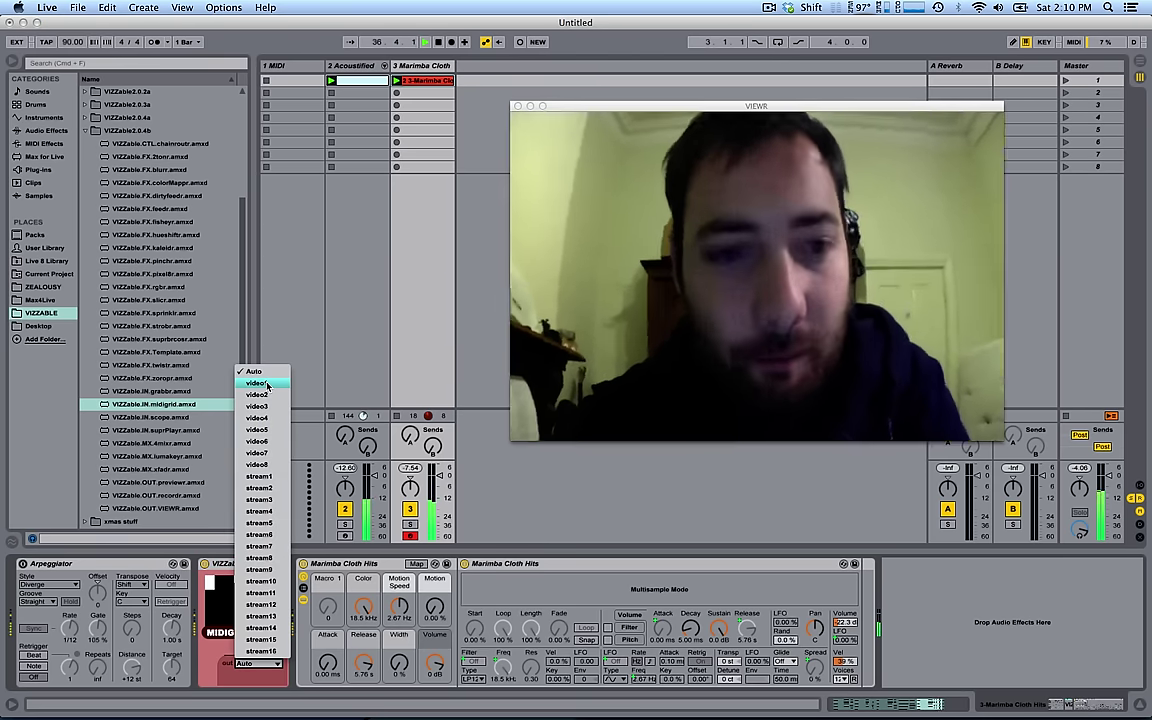
pyautogui.click(266, 384)
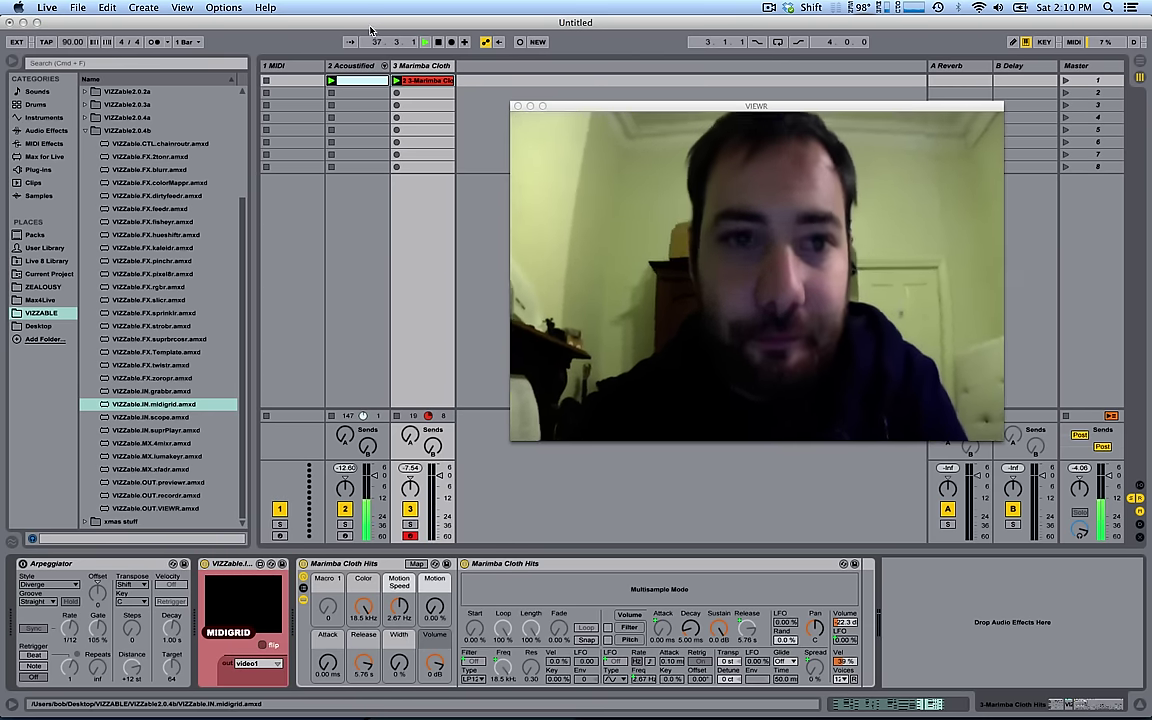
# - Rename the first MIDI track to "video"
pyautogui.click(290, 66)
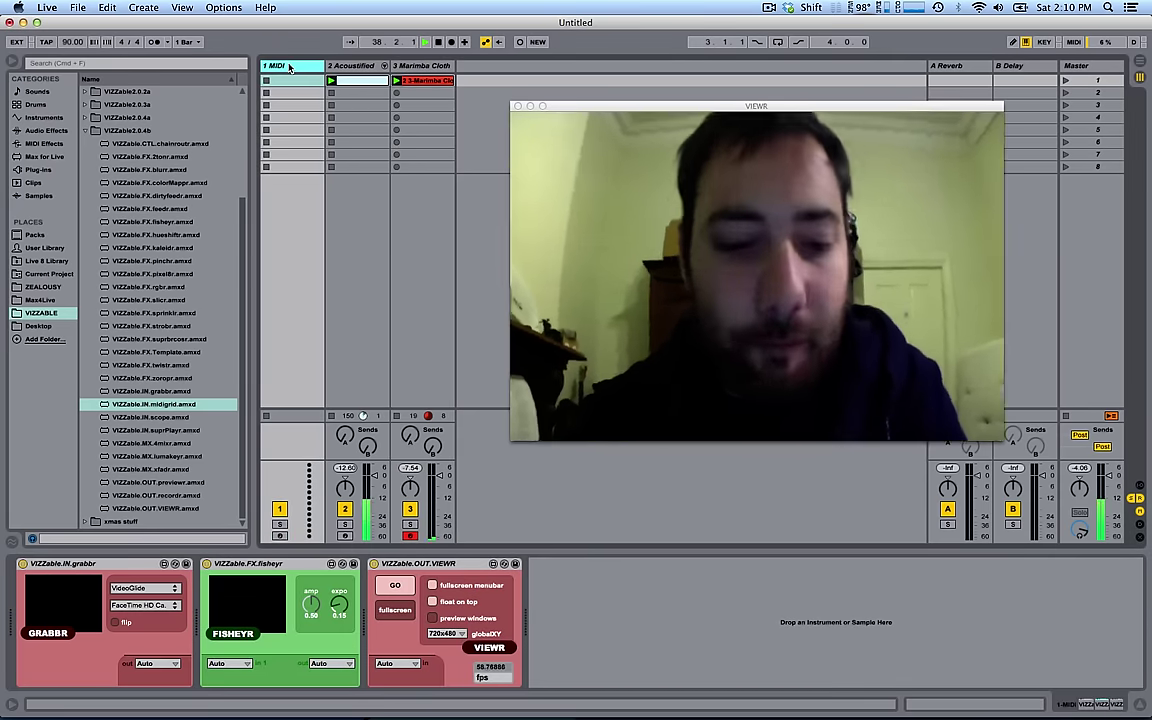
pyautogui.press('super+r')
pyautogui.write('video')
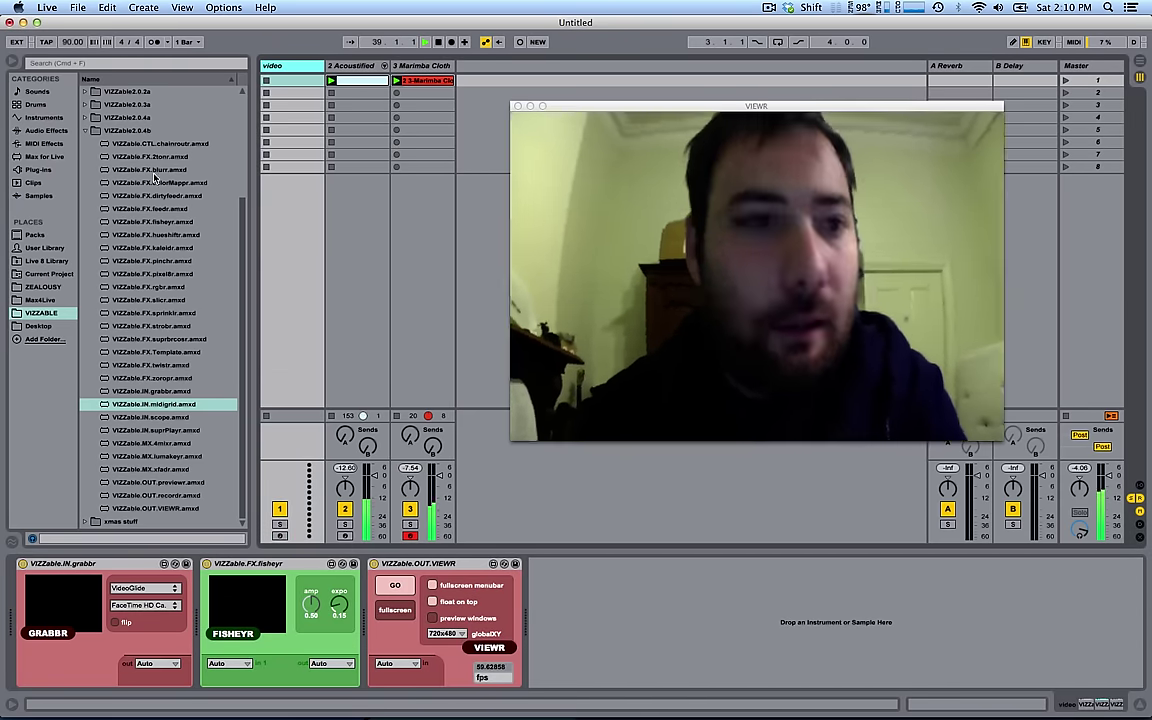
# - Insert VIZZable.MX.4mixr between FISHEYR and VIEWR, and feed video1 into its input 2 at full level
pyautogui.moveTo(171, 445); pyautogui.dragTo(366, 605)
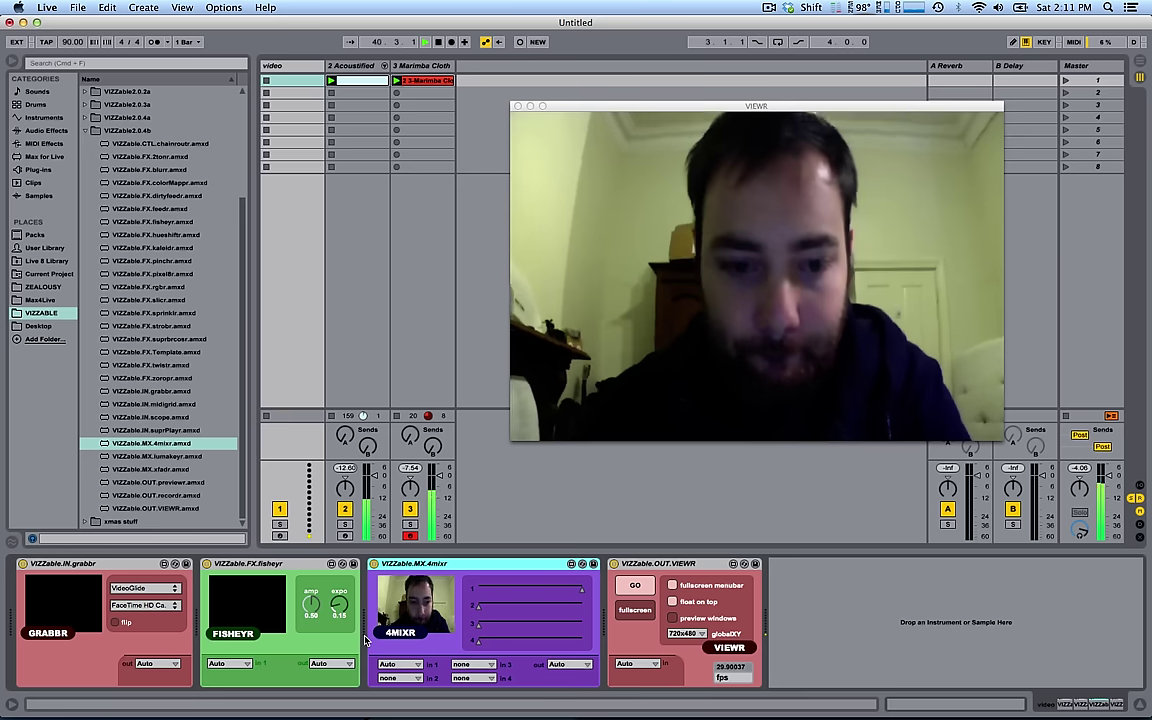
pyautogui.click(416, 679)
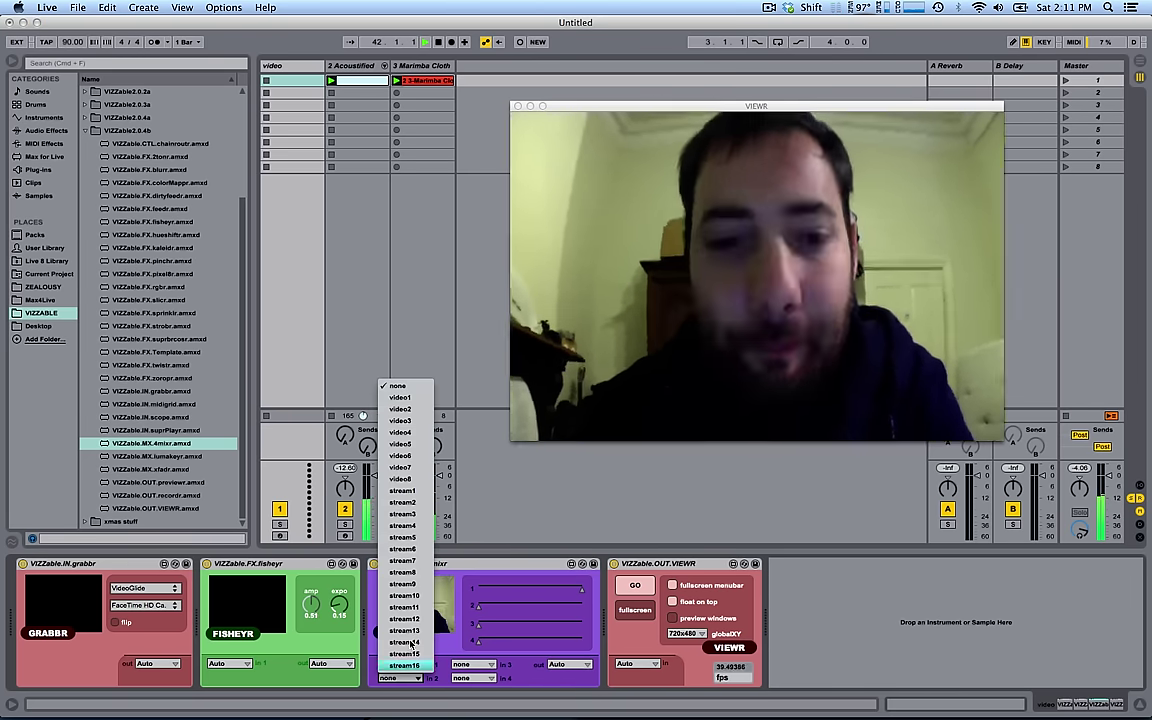
pyautogui.click(416, 403)
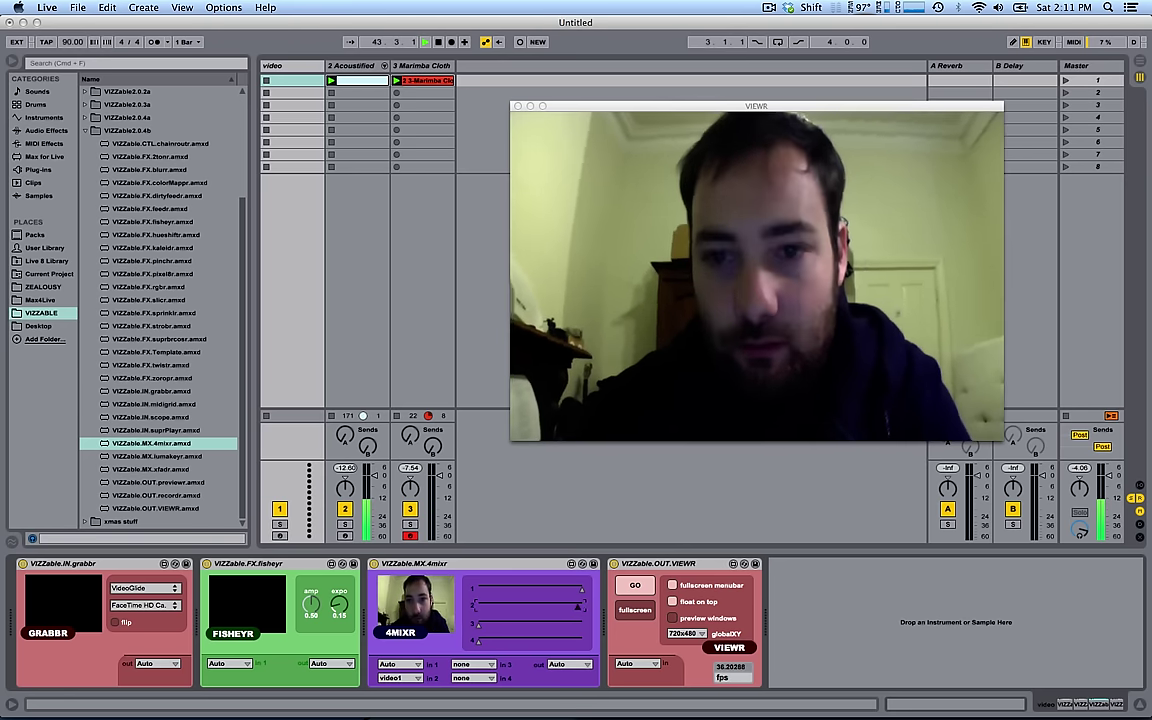
pyautogui.moveTo(480, 608); pyautogui.dragTo(583, 608)
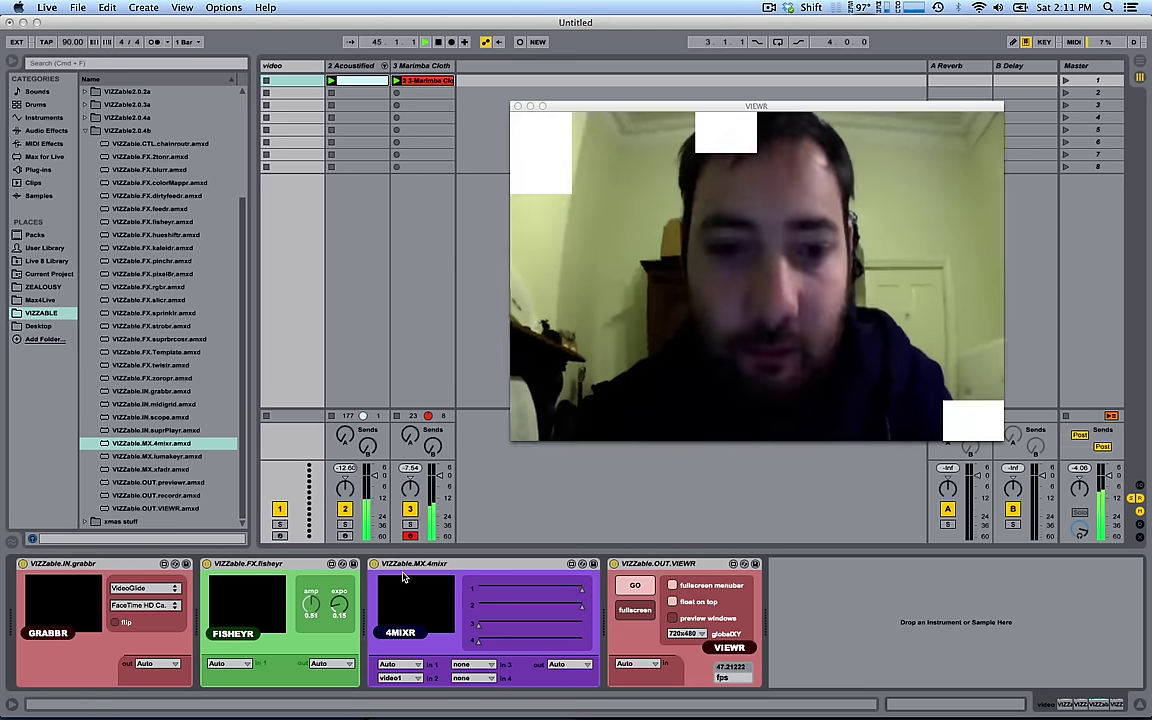
# - Turn on the Arpeggiator on the Marimba Cloth track
pyautogui.click(432, 66)
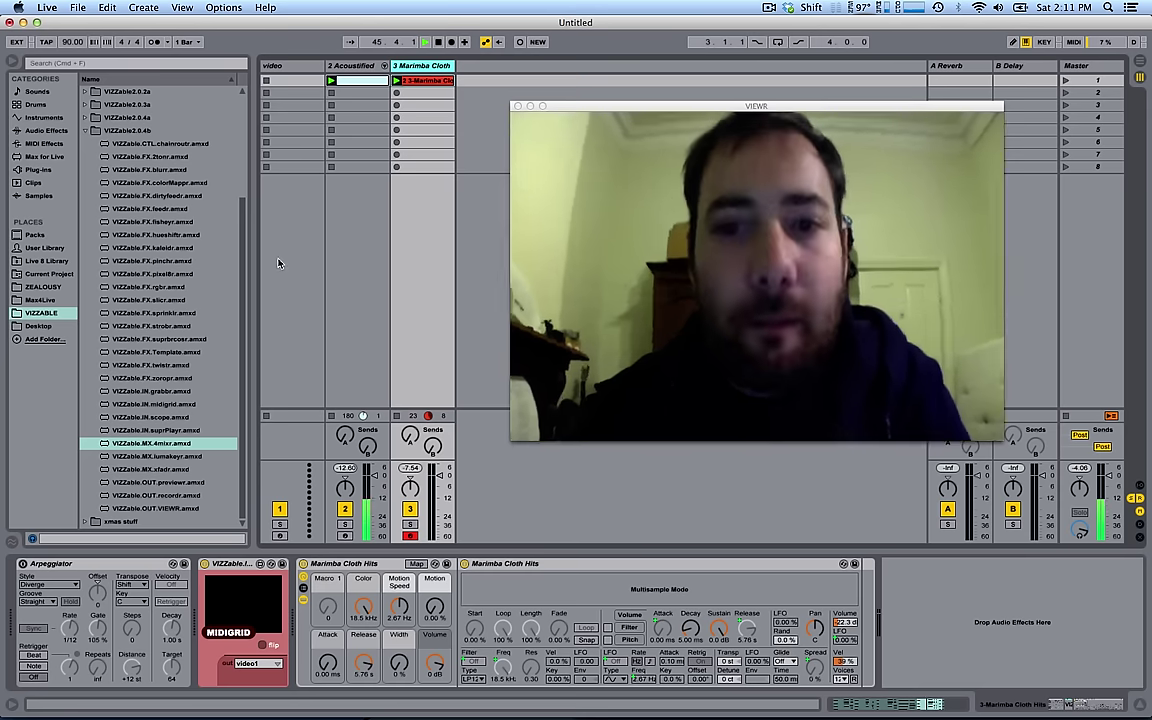
pyautogui.click(23, 564)
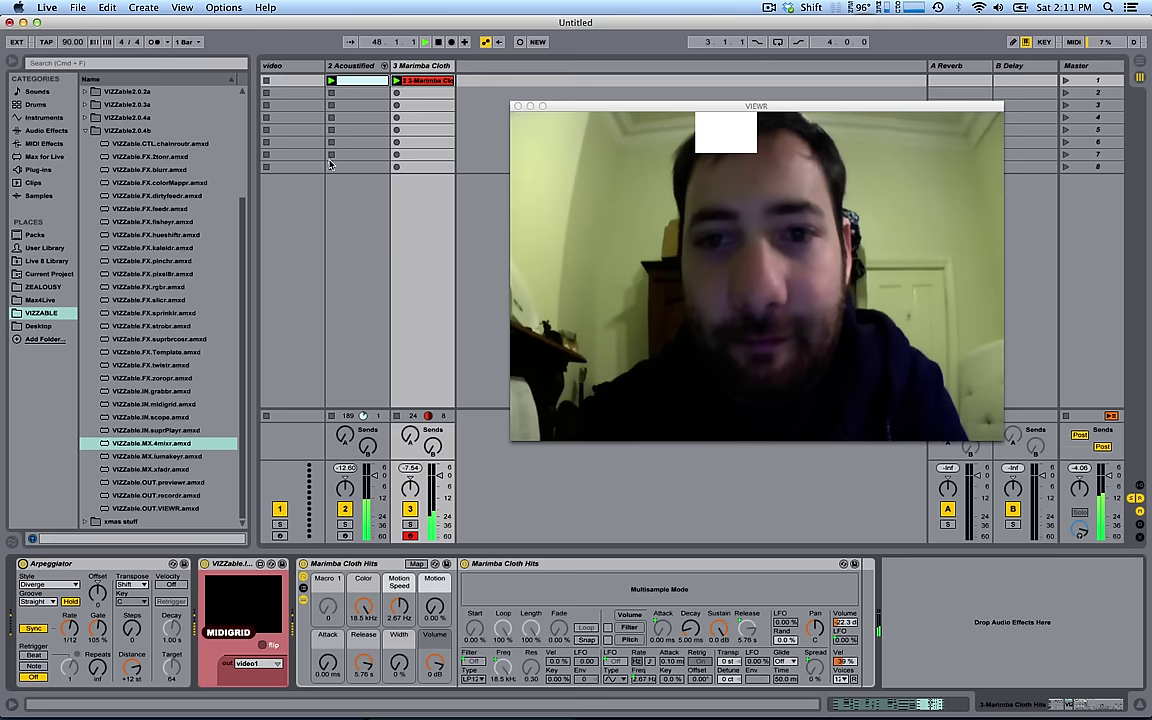
# - Insert VIZZable.FX.2tonr between FISHEYR and 4MIXR on the video track
pyautogui.click(290, 66)
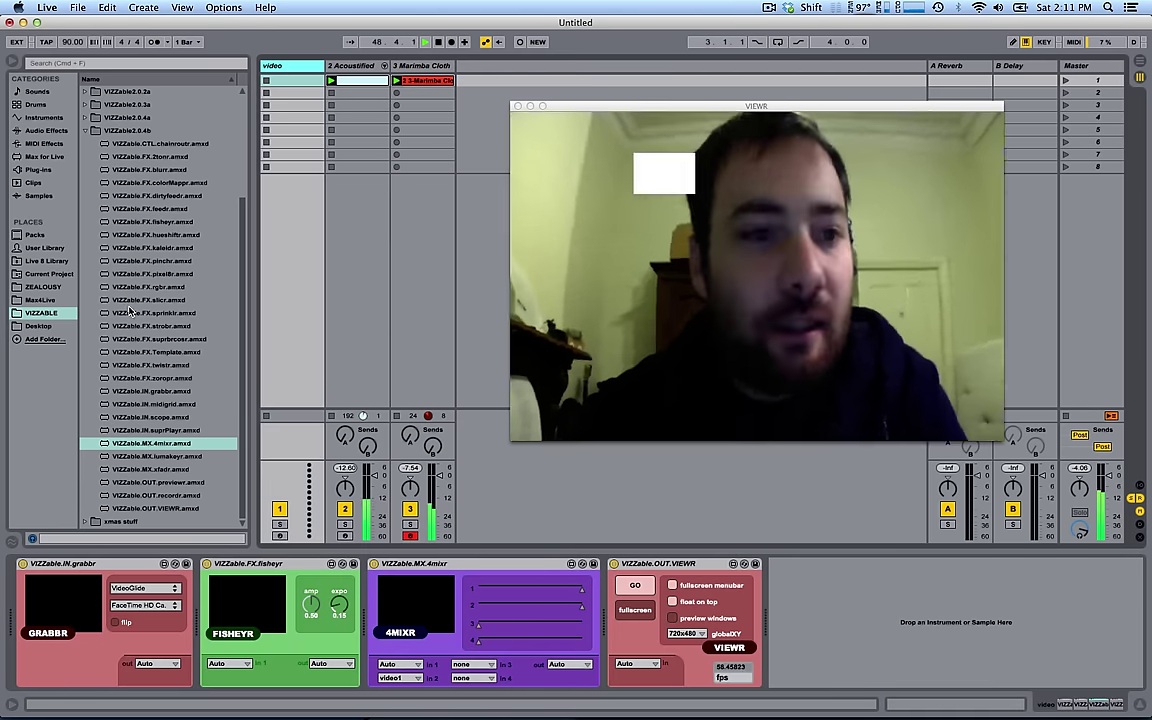
pyautogui.click(157, 157)
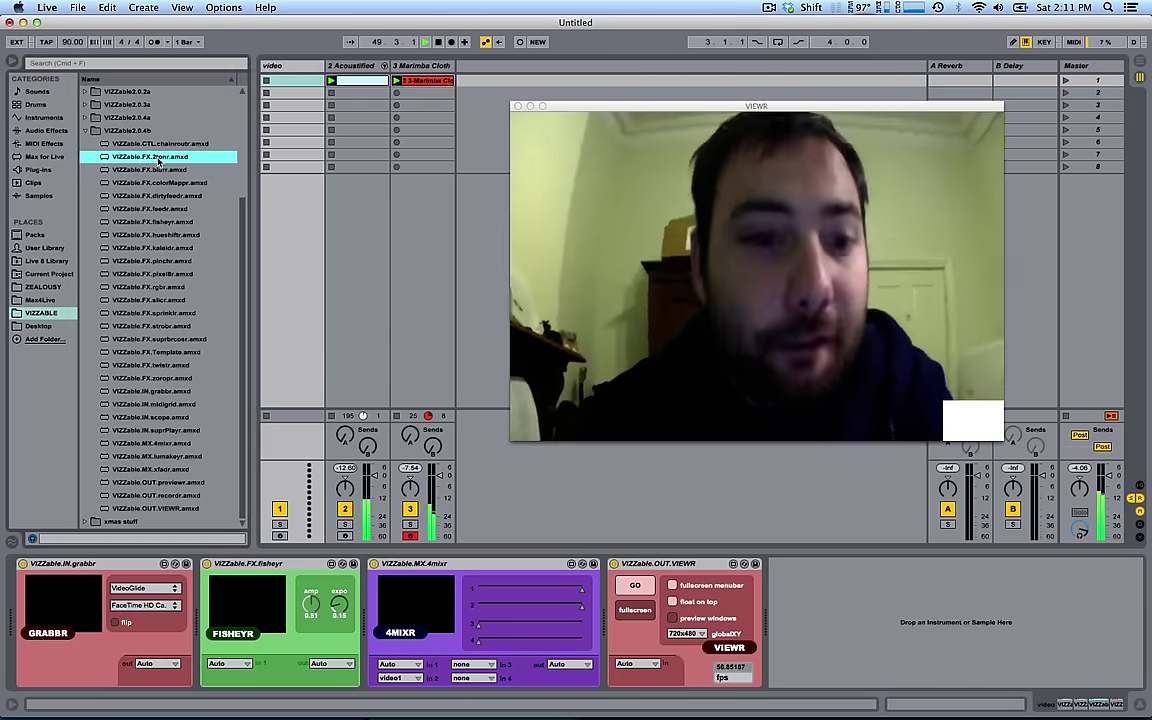
pyautogui.moveTo(408, 497); pyautogui.dragTo(367, 592)
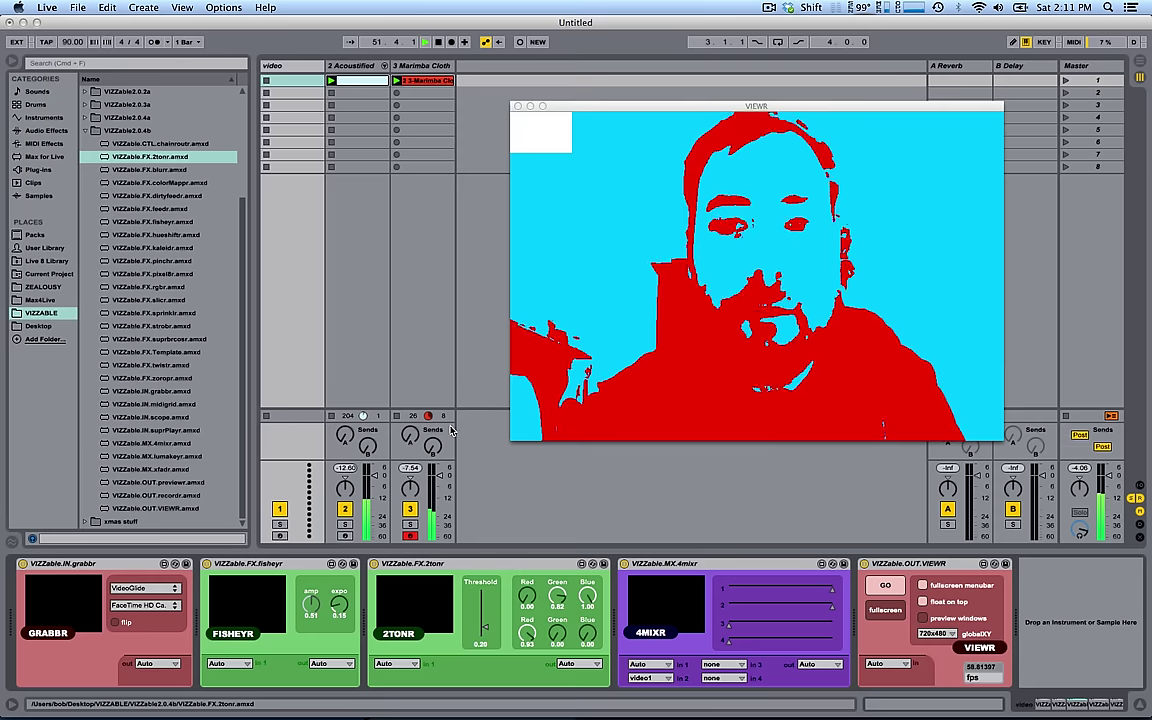
# - Add VIZZable.IN.scope at the end of the Marimba Cloth chain and configure it with output video2 and Bi-polar Area drawing
pyautogui.click(420, 66)
pyautogui.moveTo(113, 416); pyautogui.dragTo(972, 635)
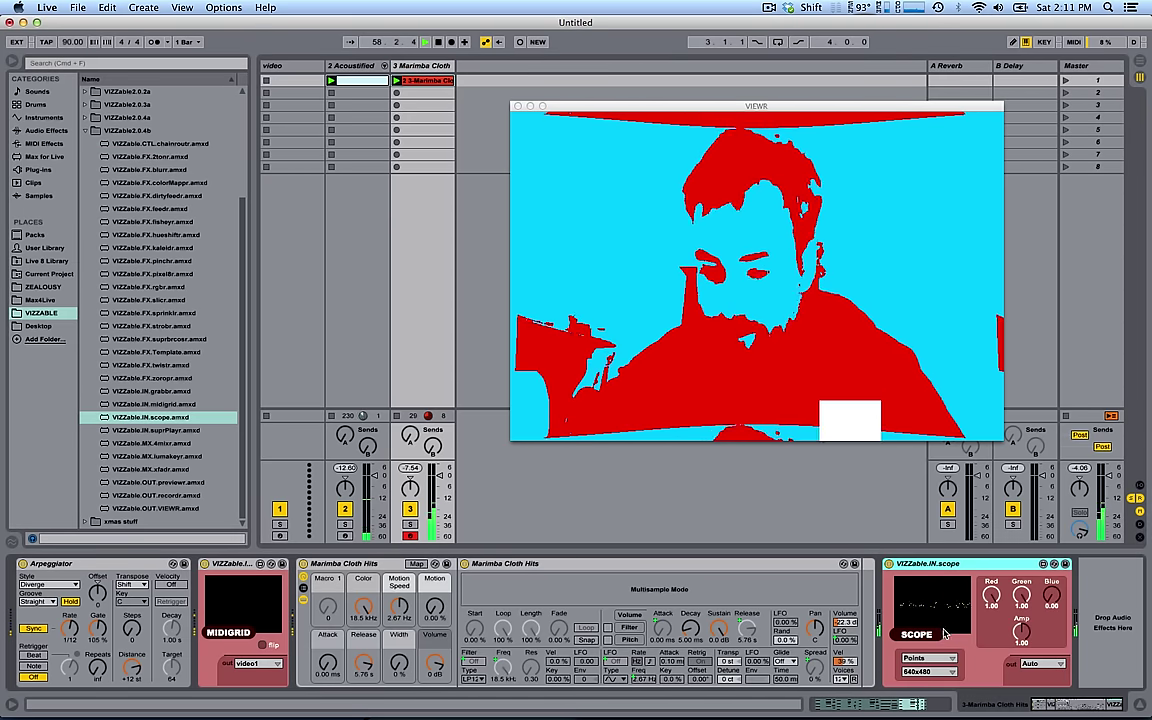
pyautogui.click(1036, 662)
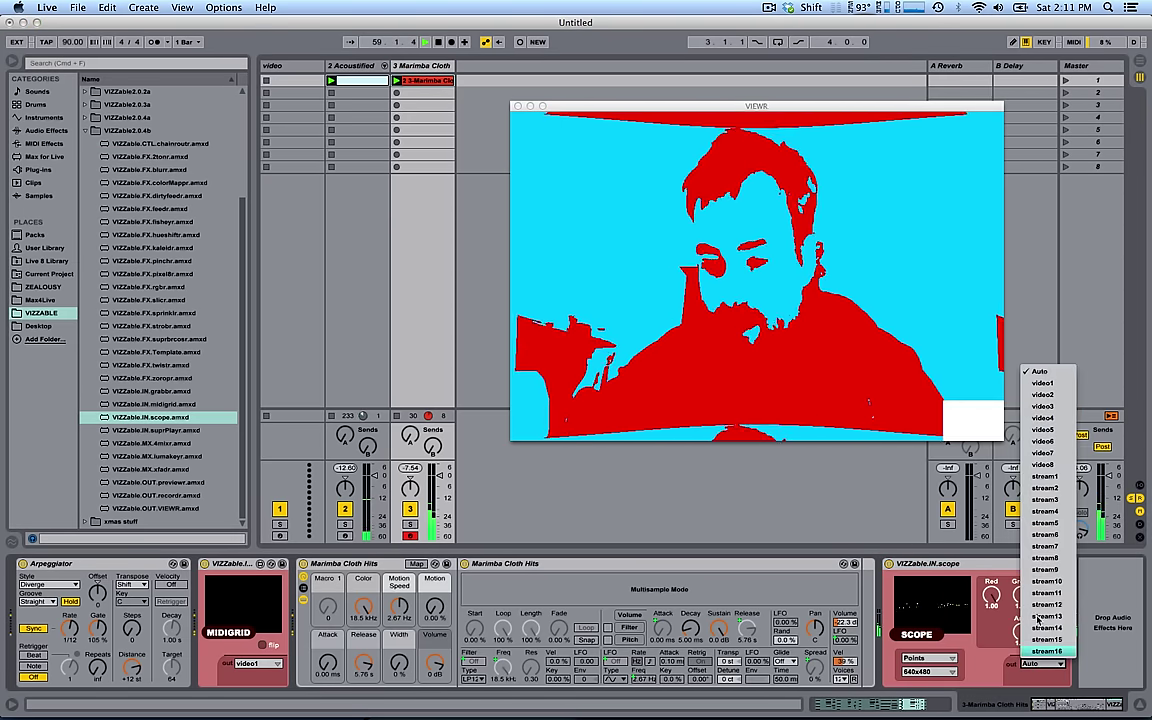
pyautogui.click(1056, 396)
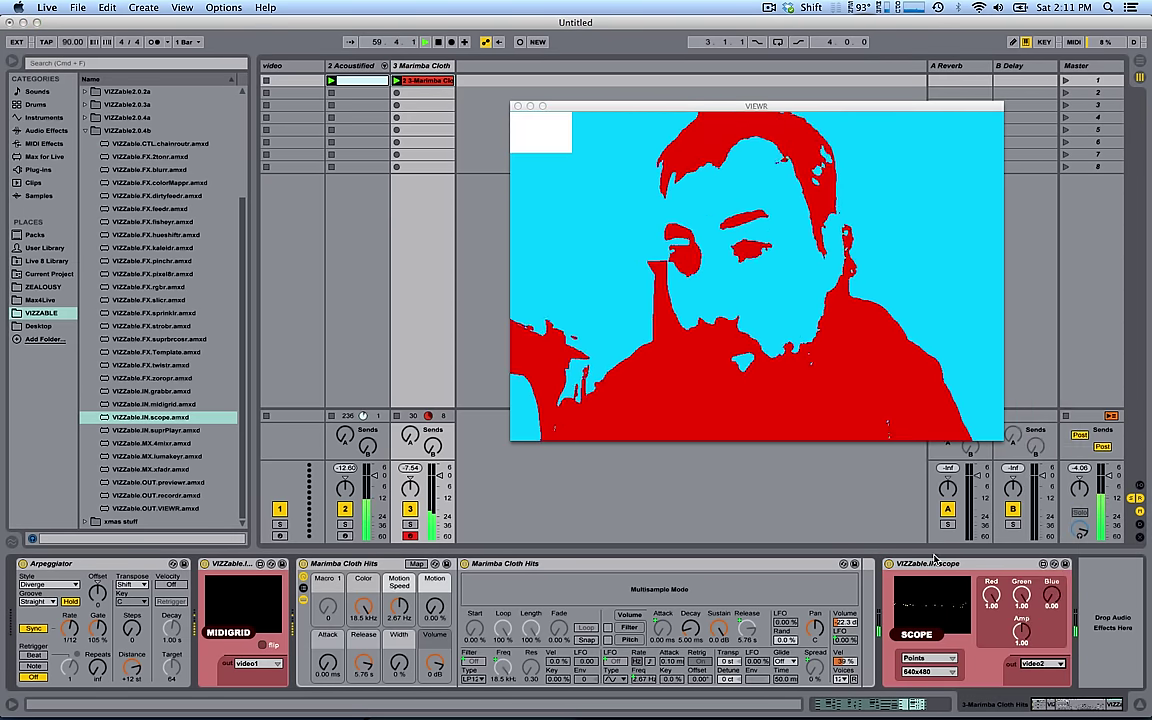
pyautogui.click(938, 658)
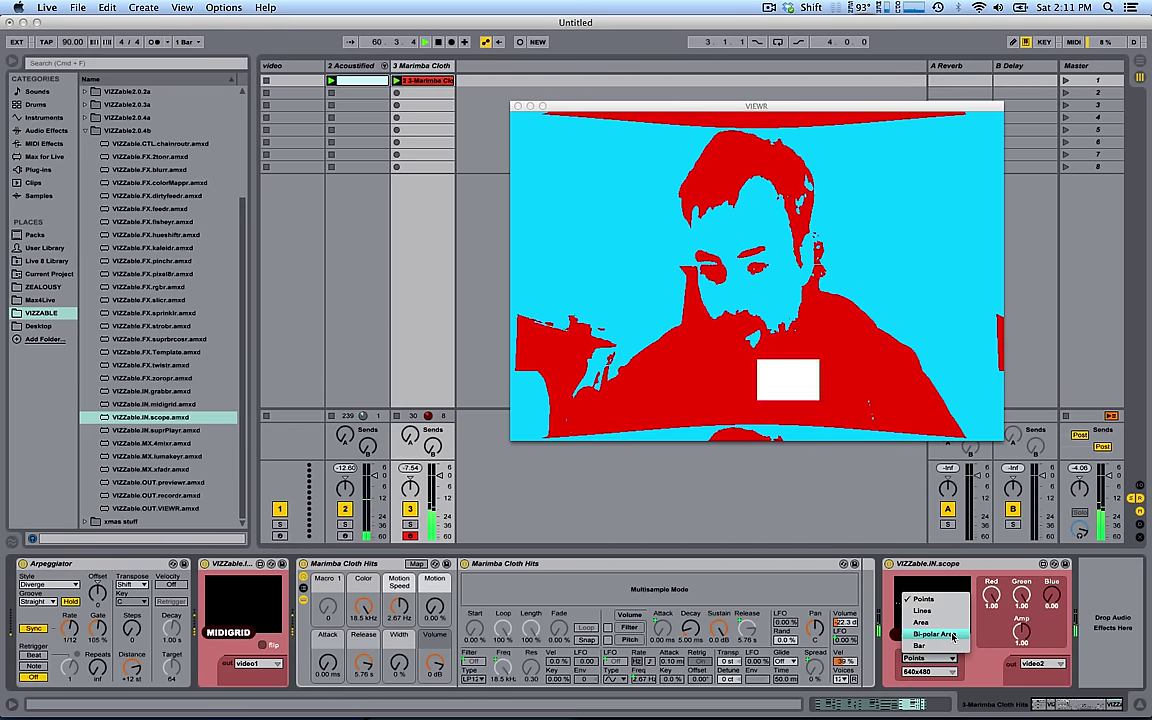
pyautogui.click(940, 634)
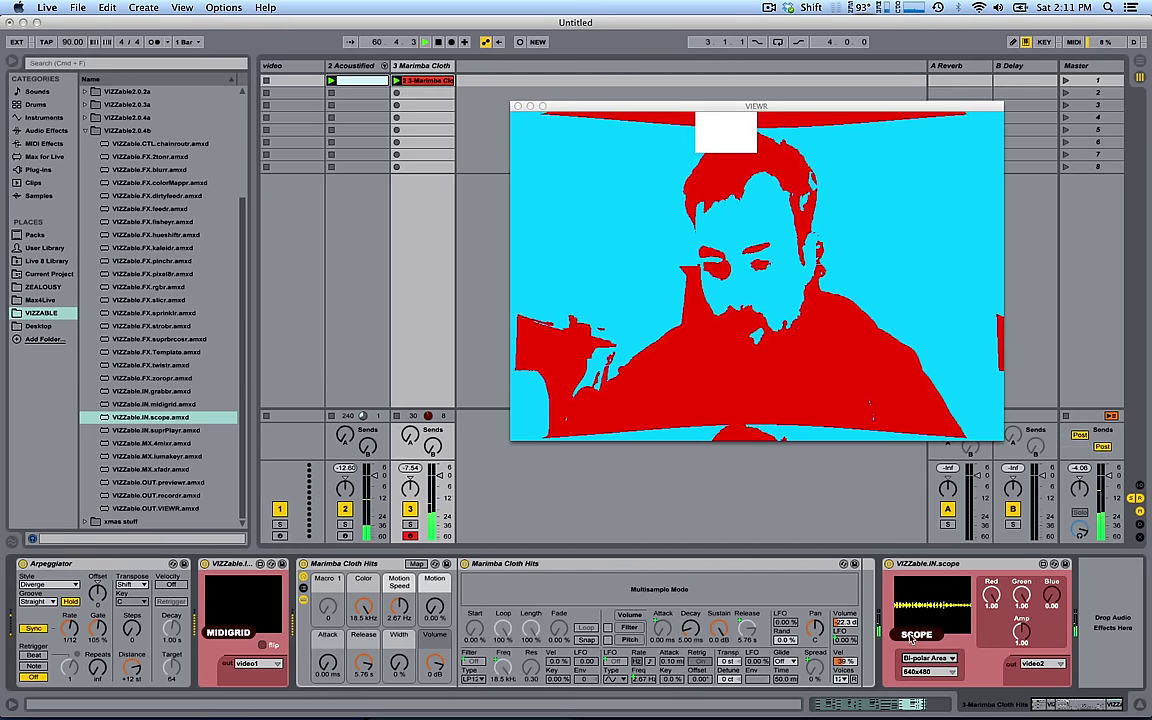
# - Feed video2 into input 3 of the video track's 4MIXR at full level and lower input 2 to zero
pyautogui.click(284, 66)
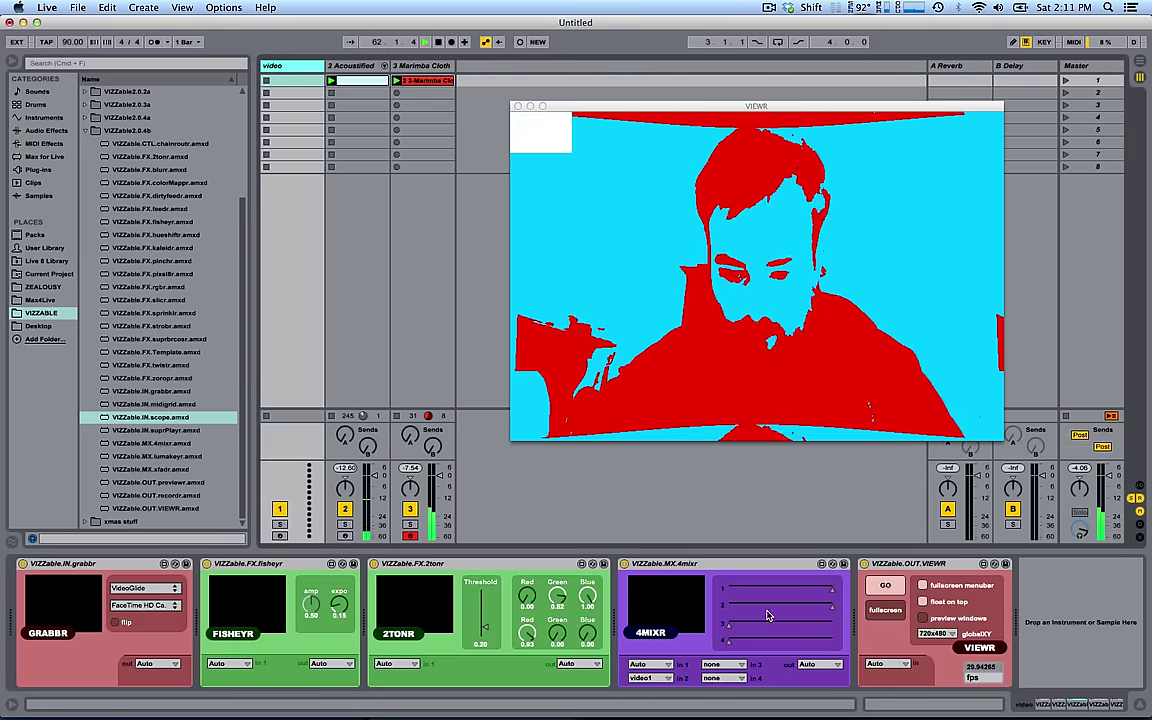
pyautogui.click(723, 665)
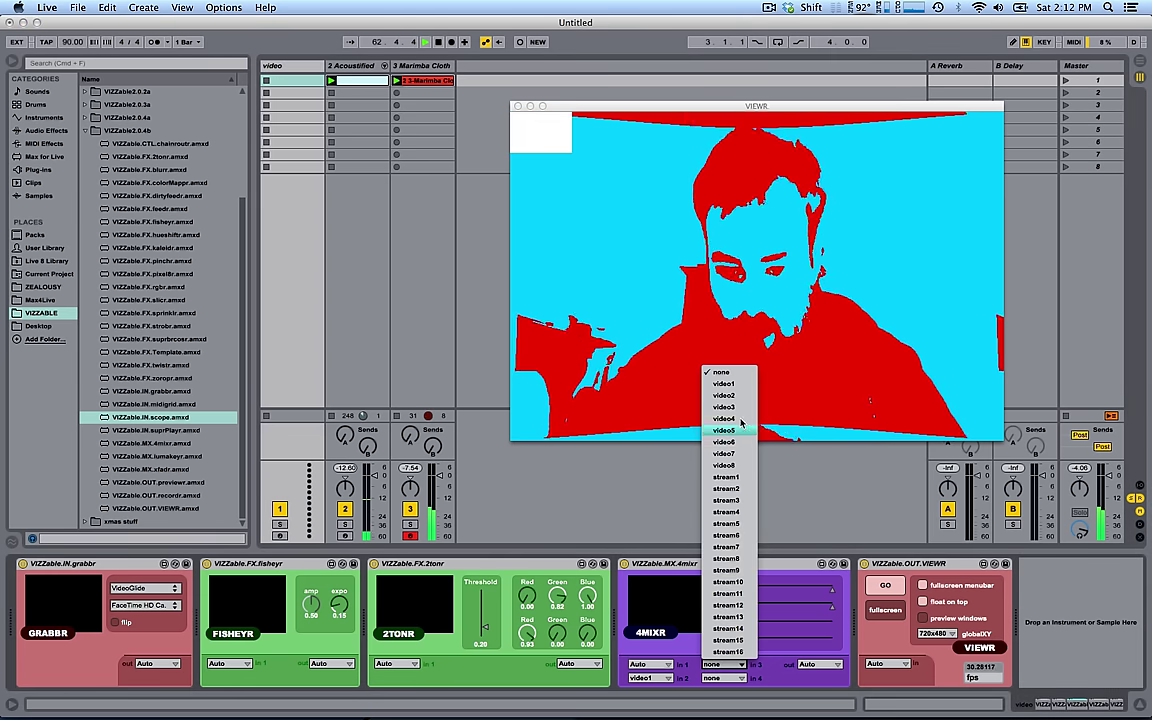
pyautogui.click(747, 398)
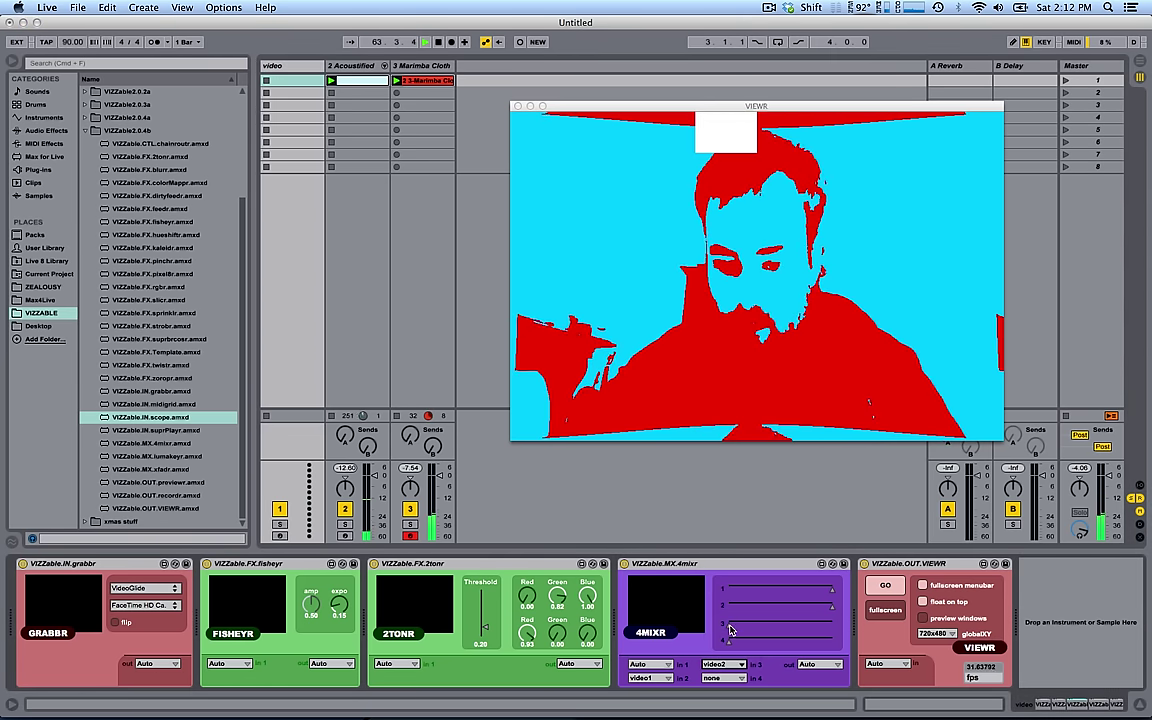
pyautogui.moveTo(729, 629); pyautogui.dragTo(832, 624)
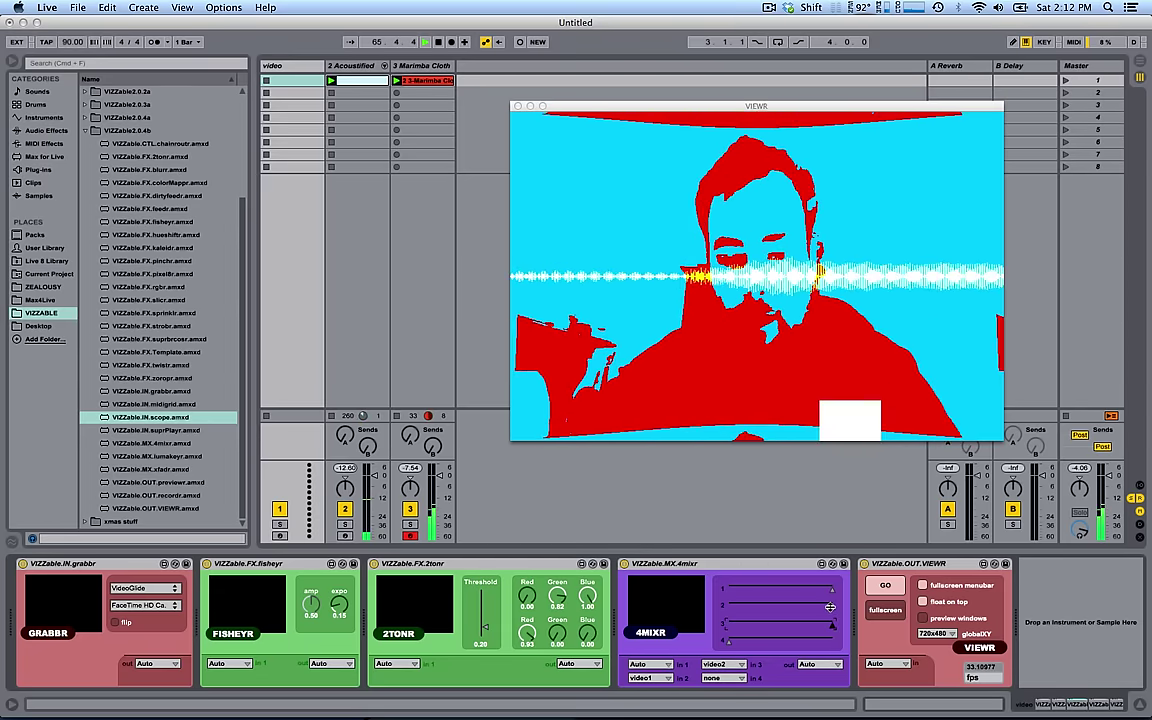
pyautogui.moveTo(832, 607); pyautogui.dragTo(729, 607)
# - Insert VIZZable.FX.dirtyfeedr between 2TONR and 4MIXR, and set its amp to -3.92 and y to 0.66
pyautogui.moveTo(157, 196); pyautogui.dragTo(615, 637)
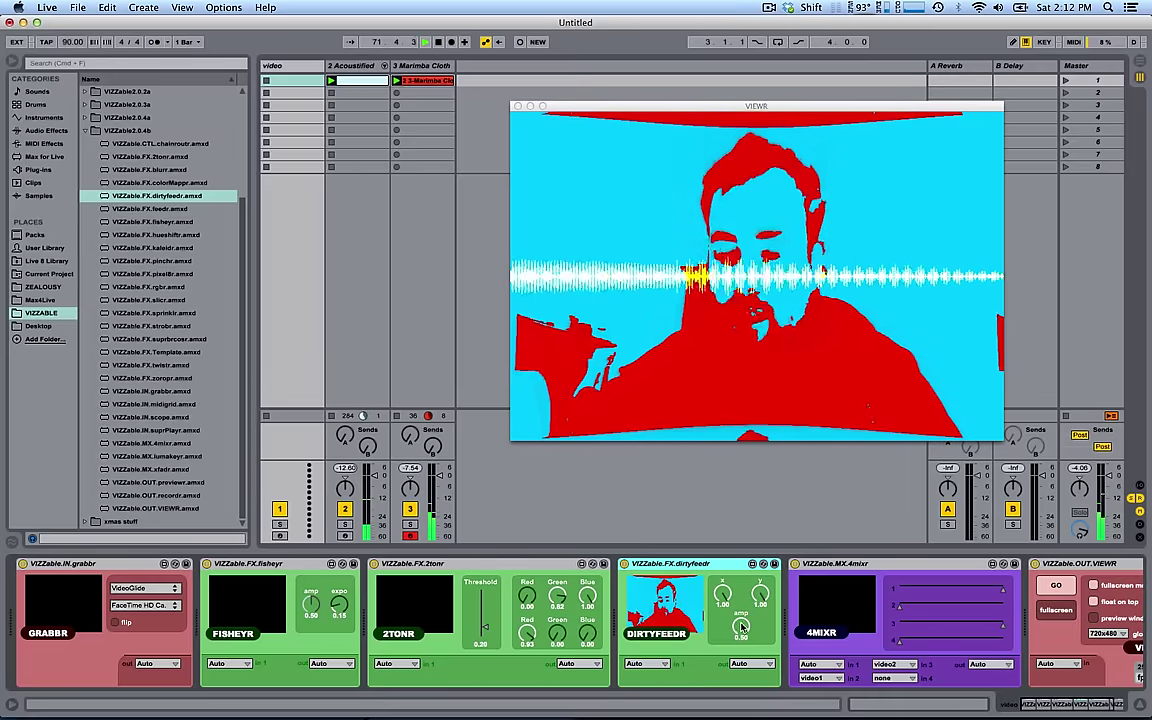
pyautogui.moveTo(742, 626); pyautogui.dragTo(742, 677)
pyautogui.moveTo(761, 594); pyautogui.dragTo(765, 599)
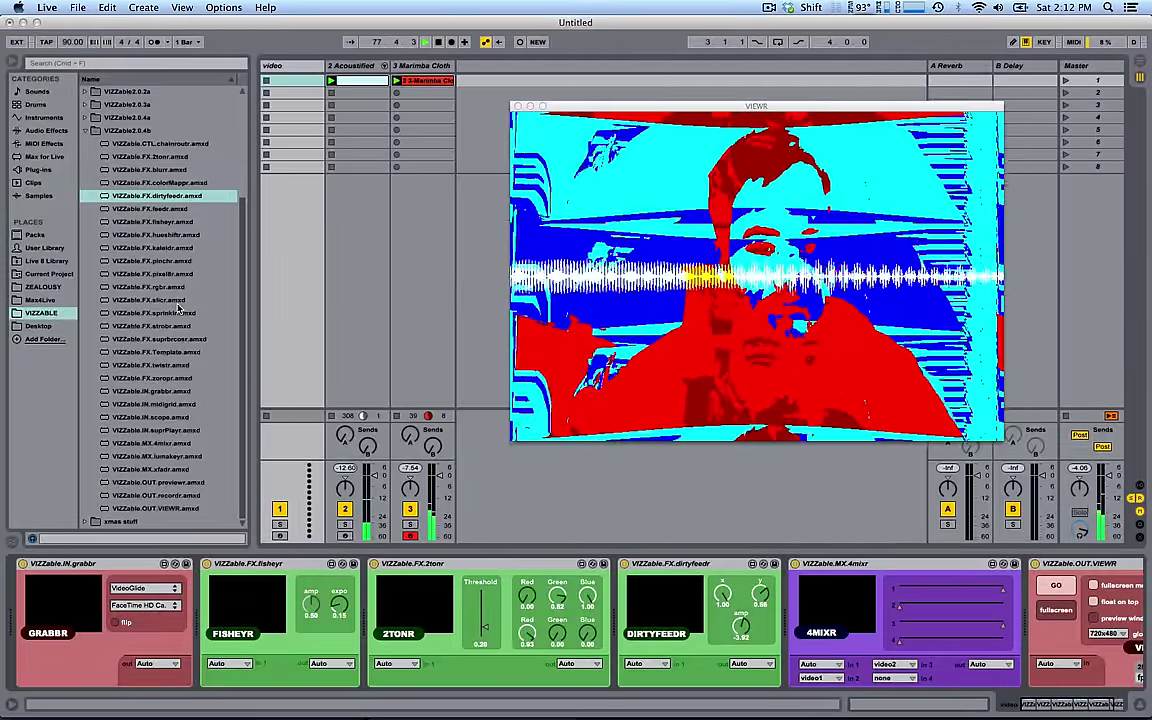
# - Insert VIZZable.FX.hueshiftr between 2TONR and DIRTYFEEDR, and place a Max for Live LFO MIDI device directly before it
pyautogui.moveTo(155, 234); pyautogui.dragTo(624, 655)
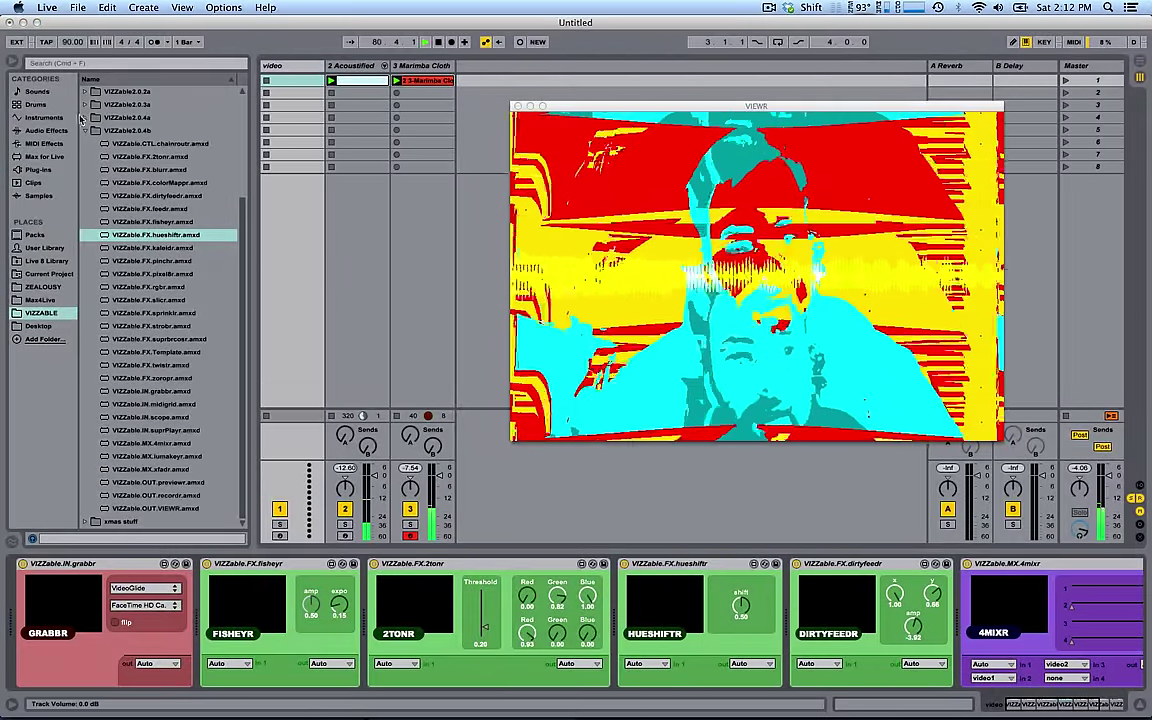
pyautogui.click(46, 157)
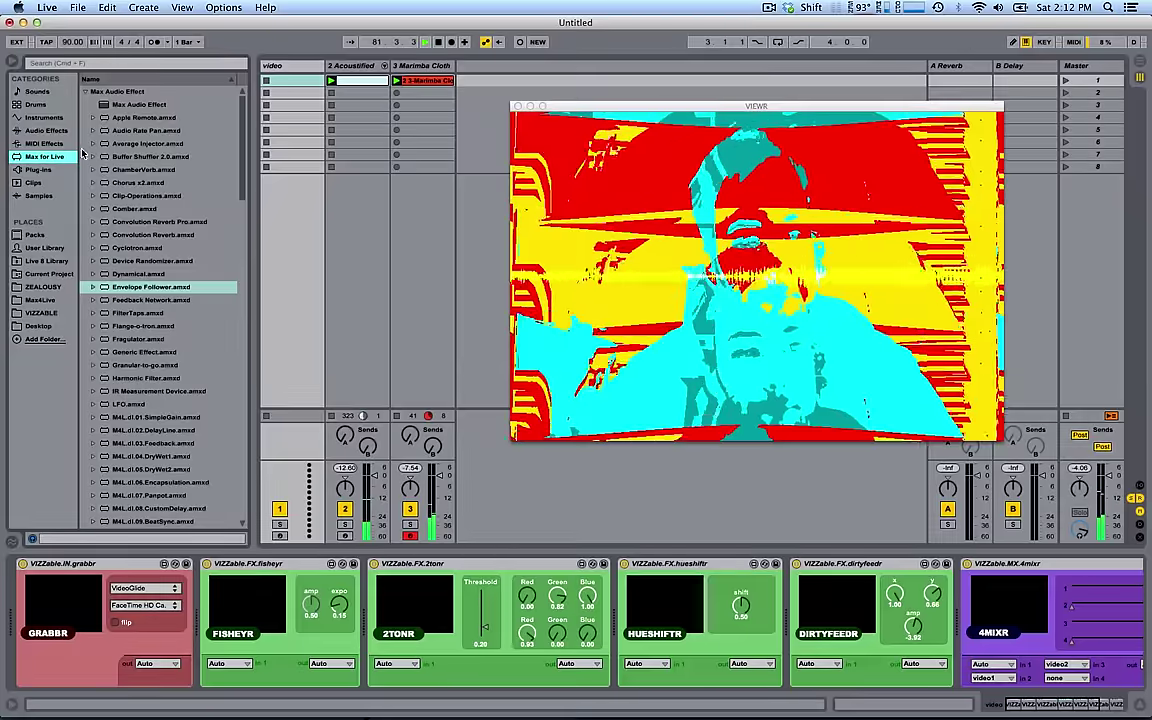
pyautogui.click(41, 156)
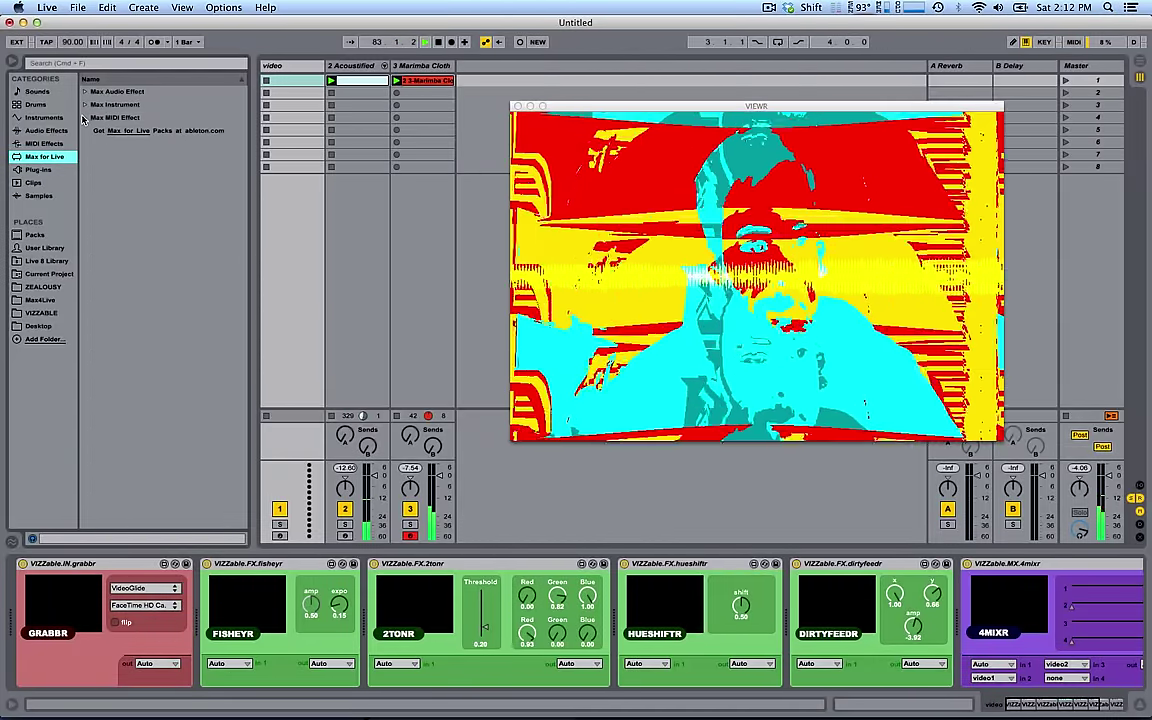
pyautogui.click(84, 117)
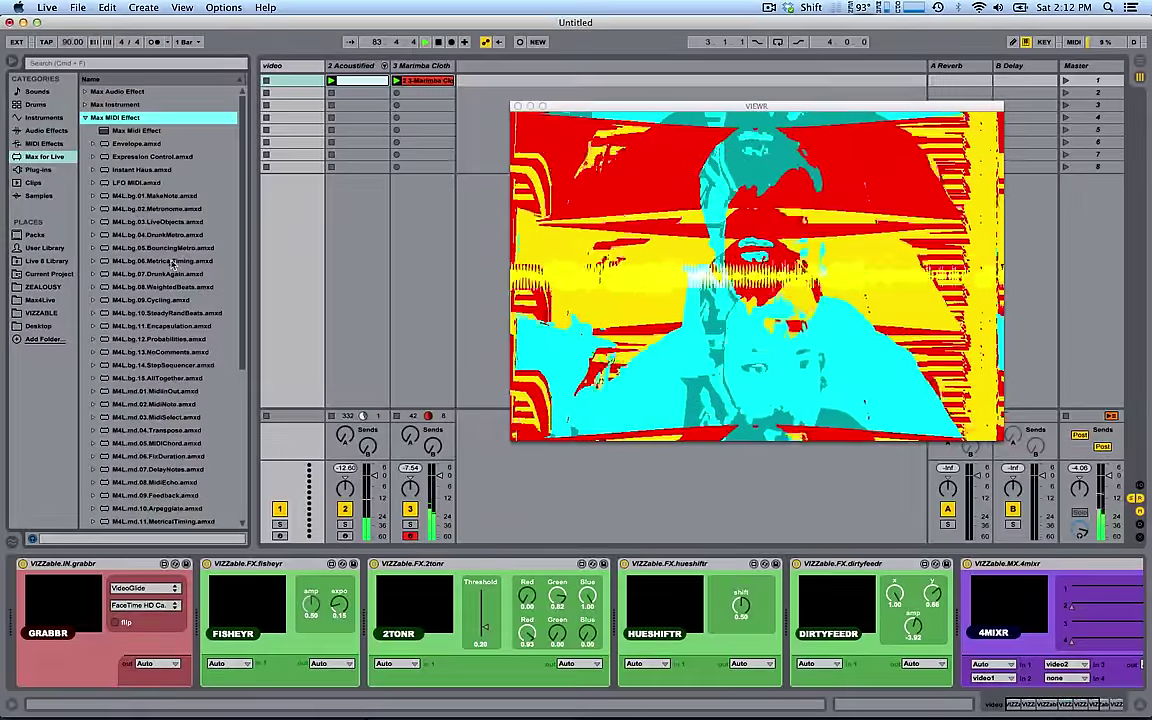
pyautogui.moveTo(137, 182); pyautogui.dragTo(617, 637)
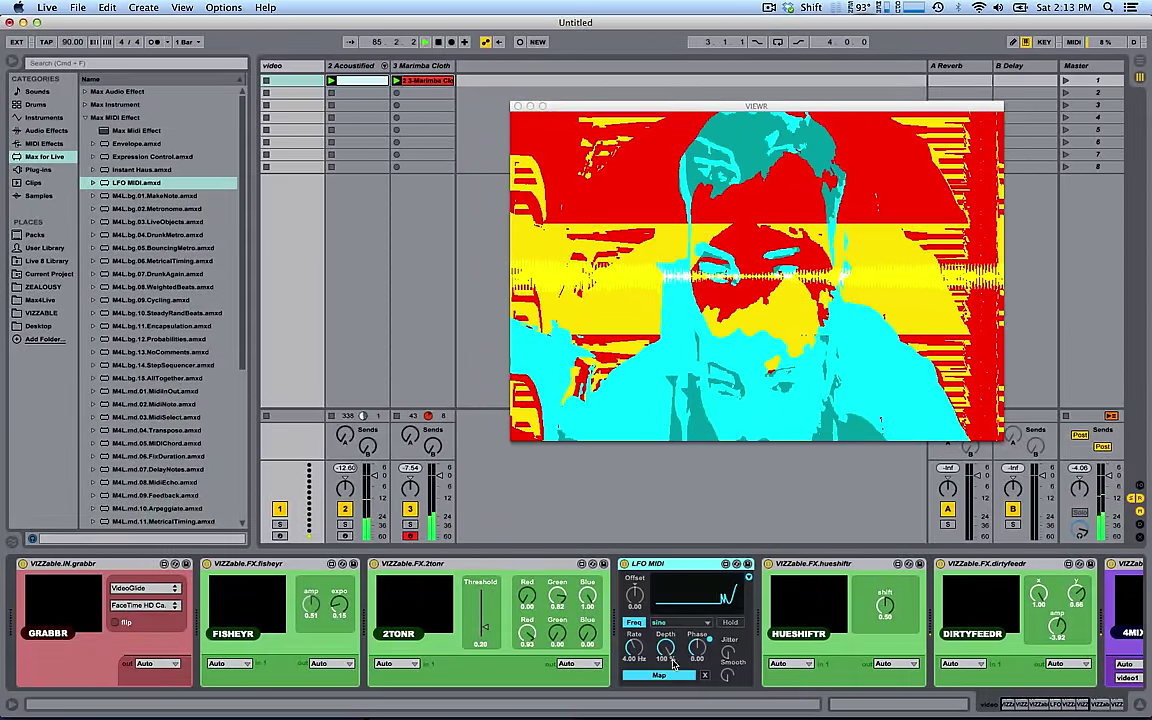
# - Map the LFO to HUESHIFTR's shift parameter and lower the LFO rate
pyautogui.click(659, 676)
pyautogui.click(885, 604)
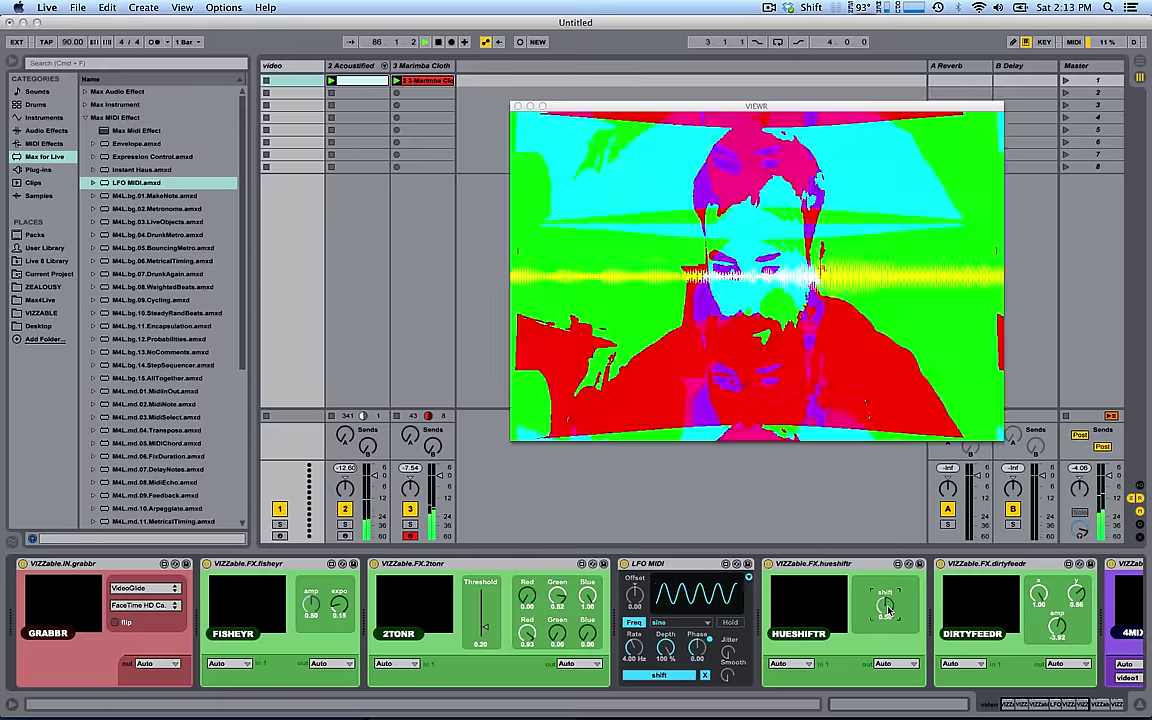
pyautogui.moveTo(635, 650); pyautogui.dragTo(635, 695)
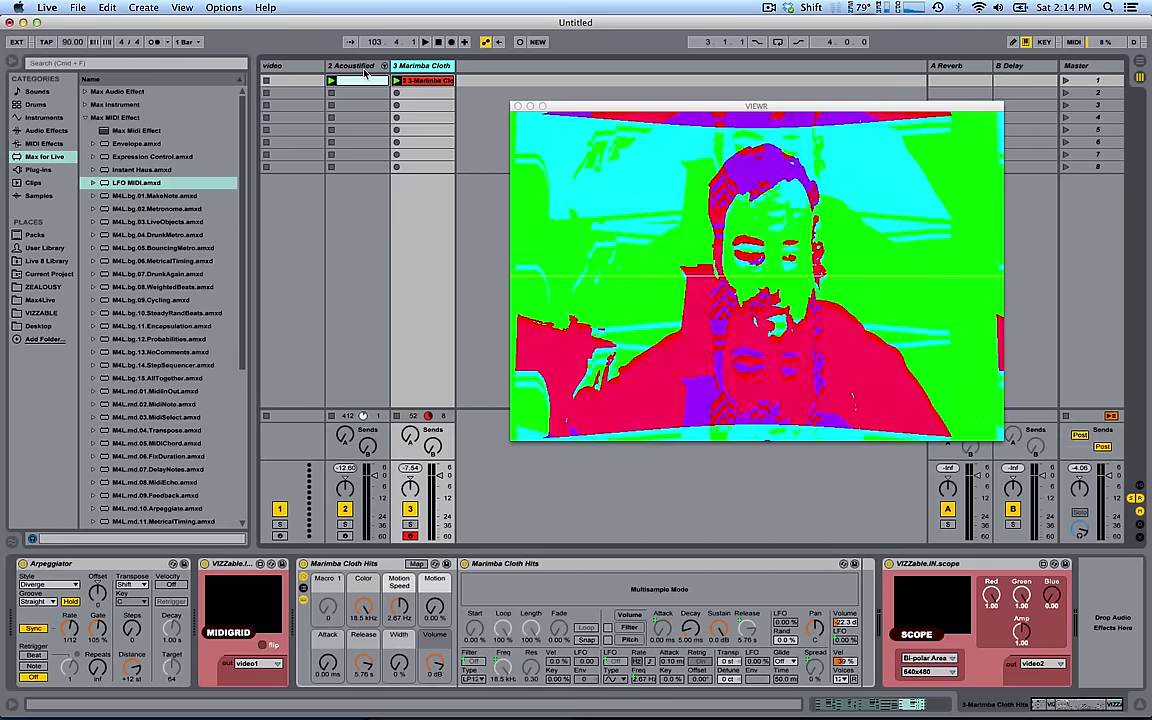
# - Return the video track to the plain webcam image by bypassing its FX devices and lowering 4MIXR input 3 to zero
pyautogui.click(356, 67)
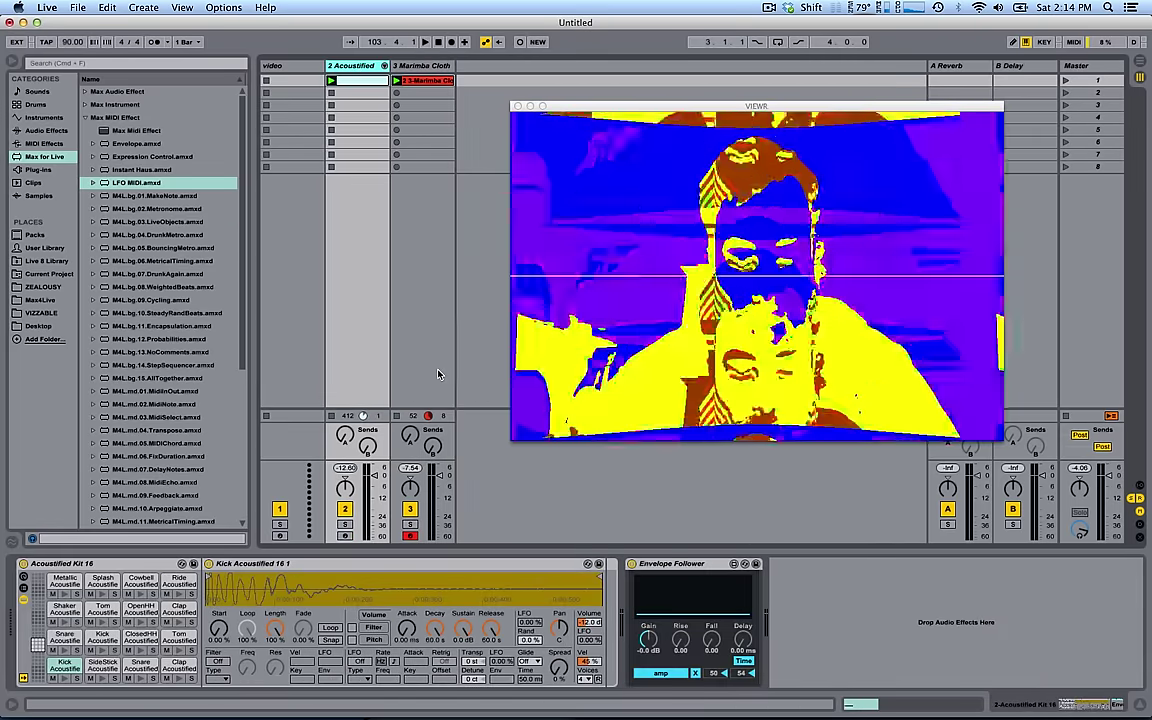
pyautogui.click(285, 66)
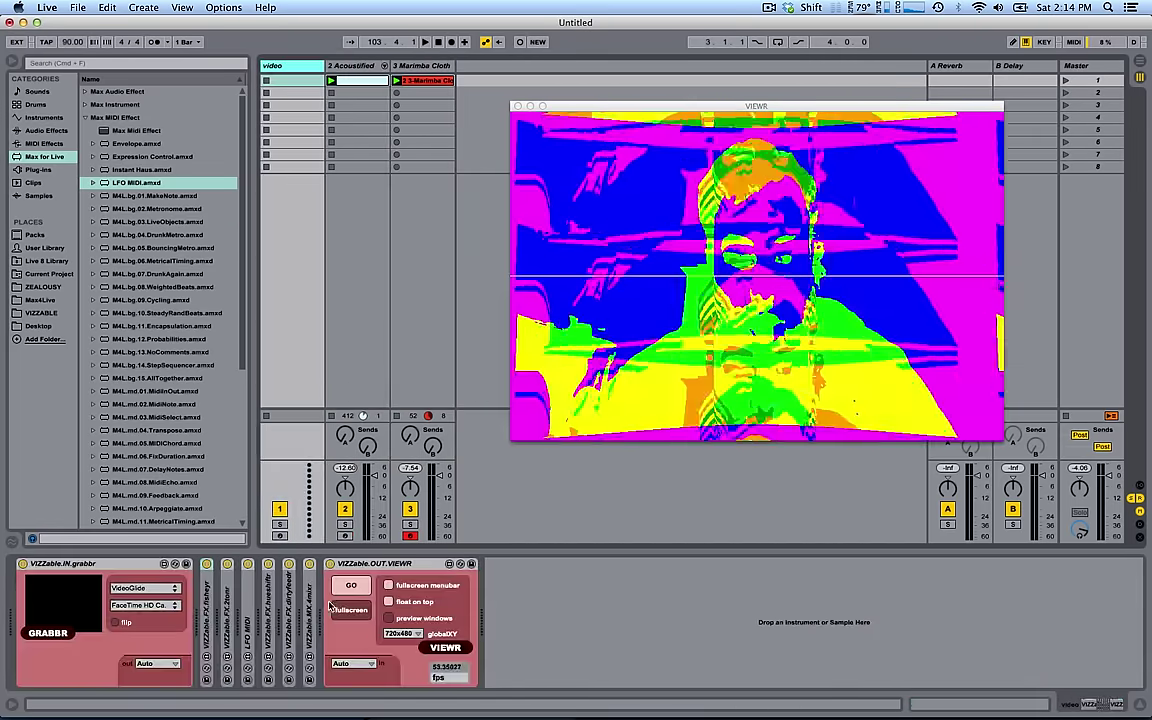
pyautogui.doubleClick(305, 610)
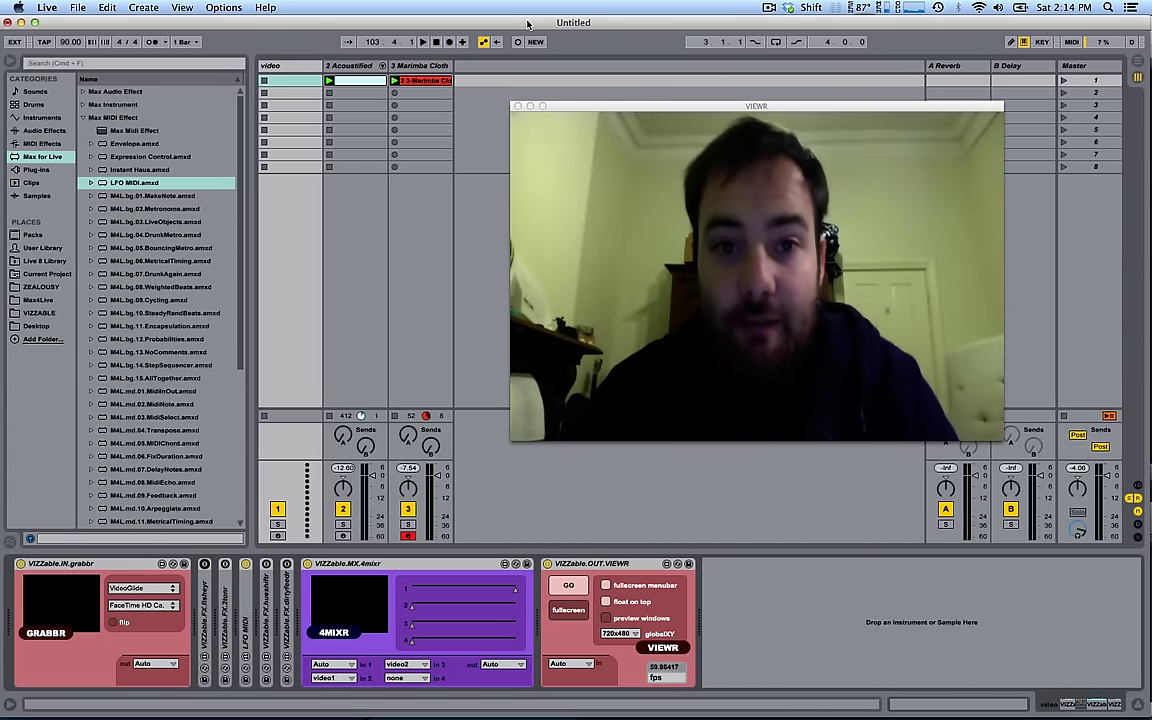
# - Insert a MIDI track after the video track that receives Post FX MIDI from Marimba Cloth, with monitoring set to In
pyautogui.press('super+shift+t')
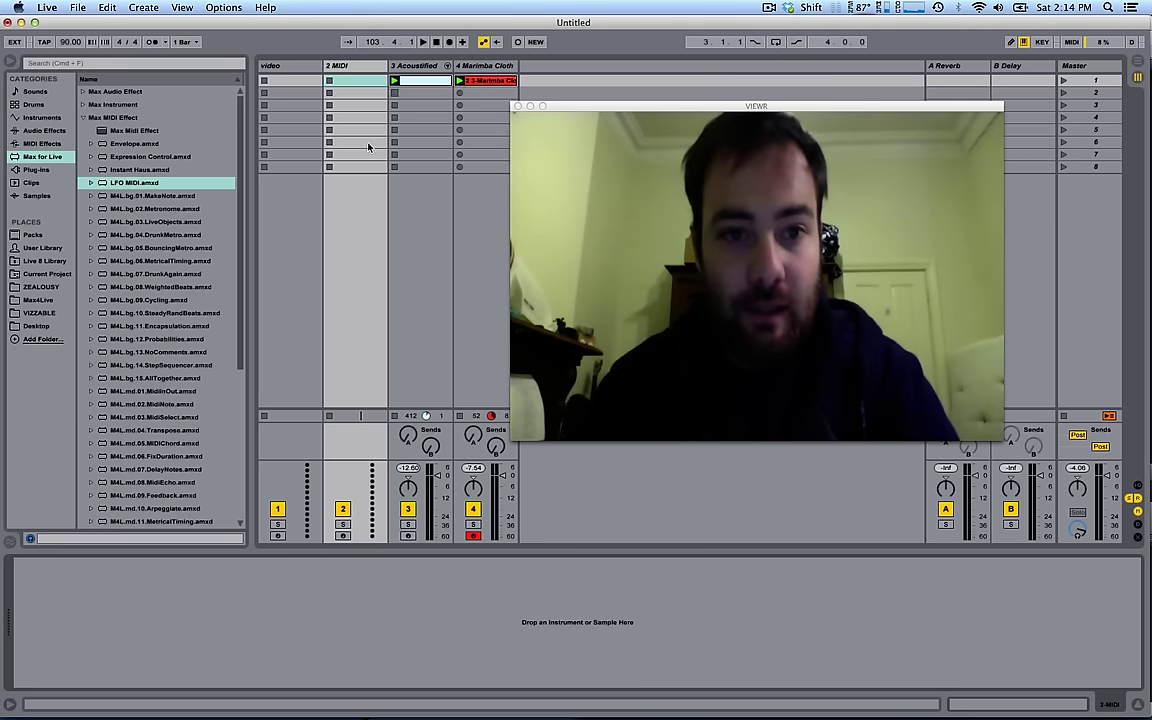
pyautogui.press('super+alt+i')
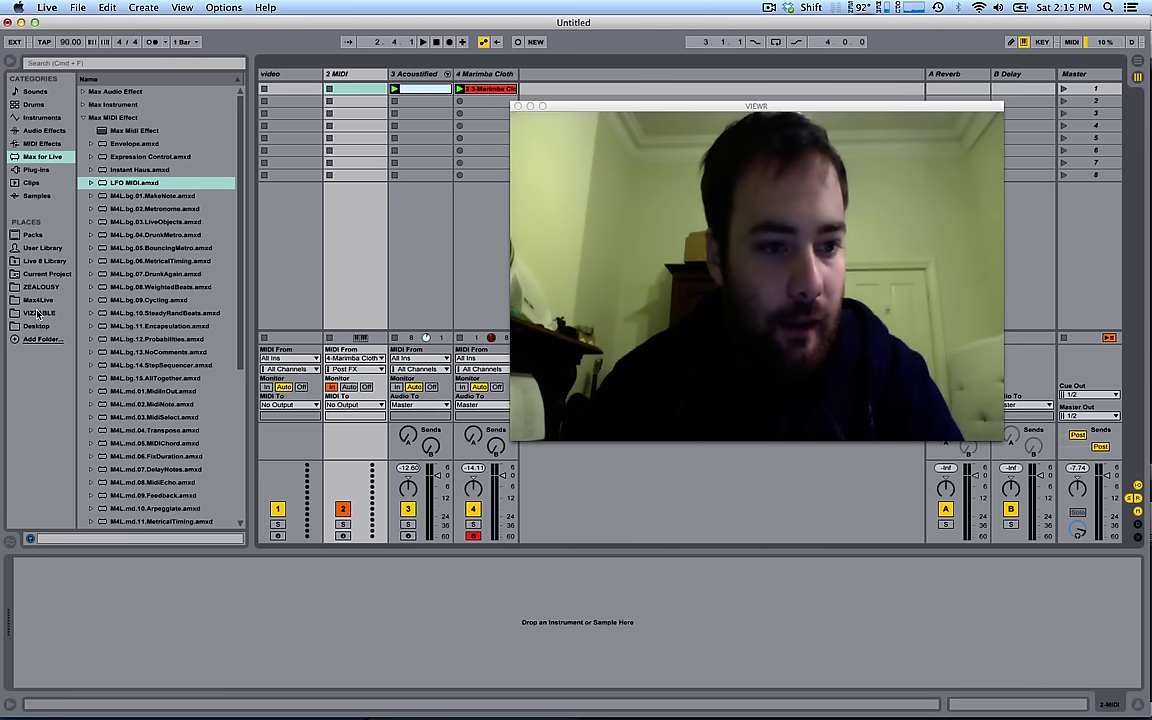
# - Add VIZZable.IN.suprPlayr to the new MIDI track and set its video output to video3
pyautogui.click(38, 313)
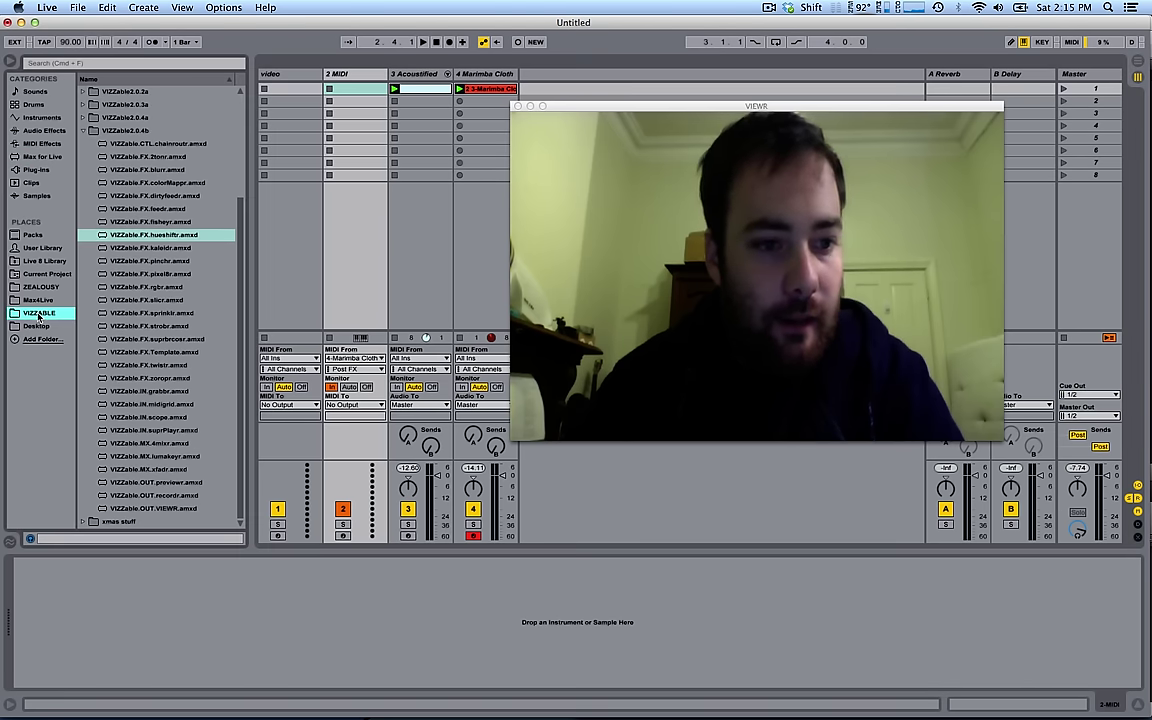
pyautogui.click(176, 430)
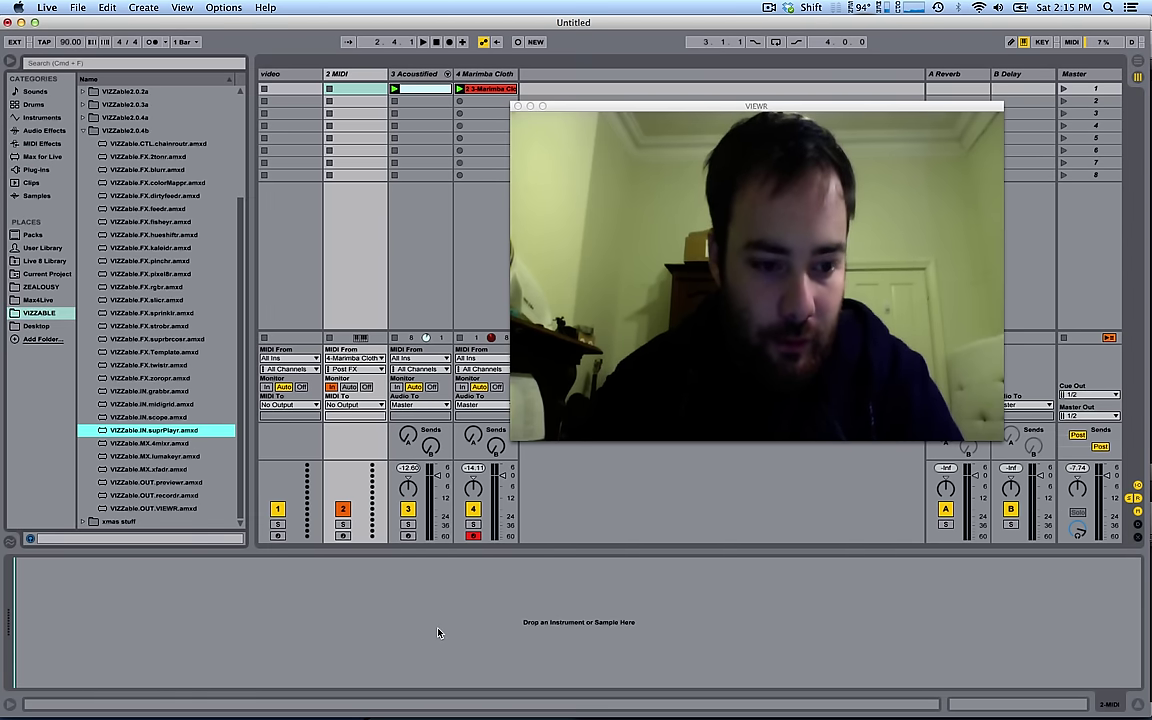
pyautogui.moveTo(437, 632); pyautogui.dragTo(437, 632)
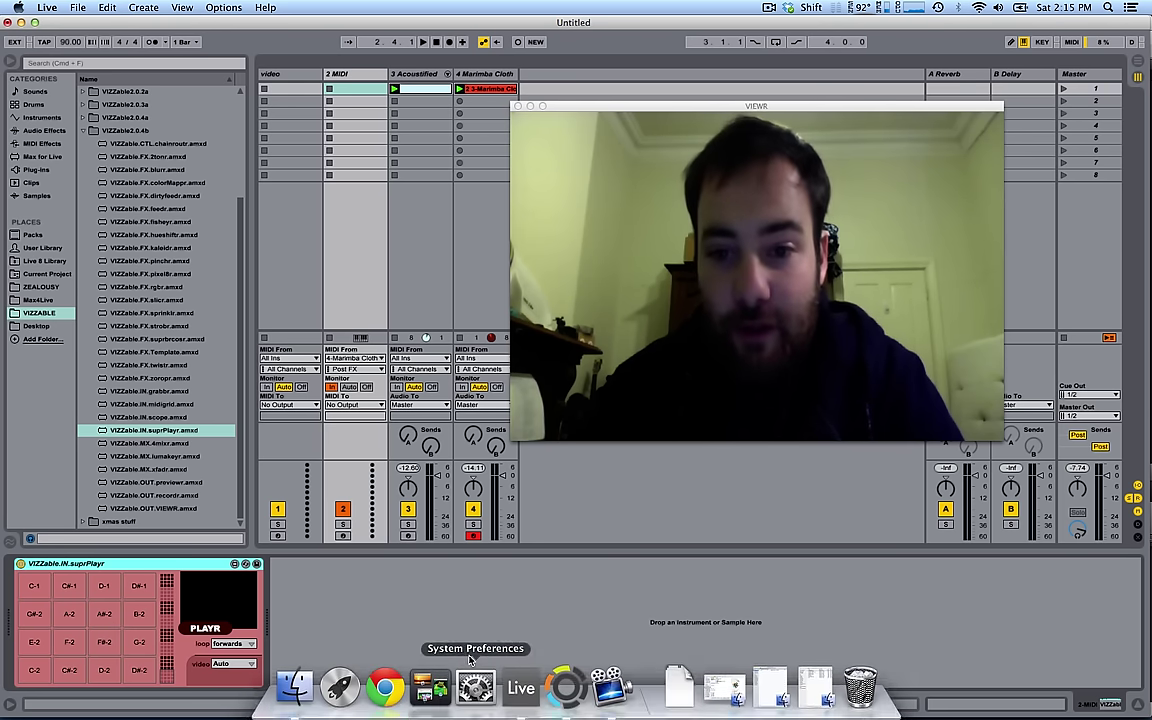
pyautogui.click(231, 664)
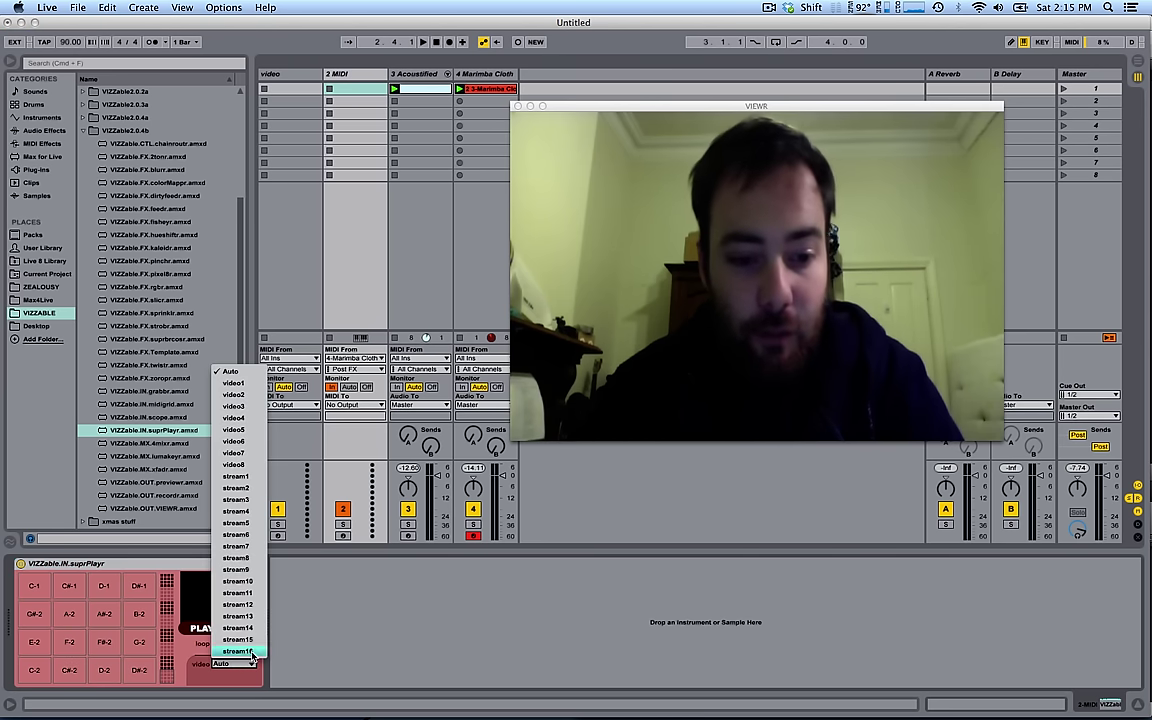
pyautogui.click(247, 407)
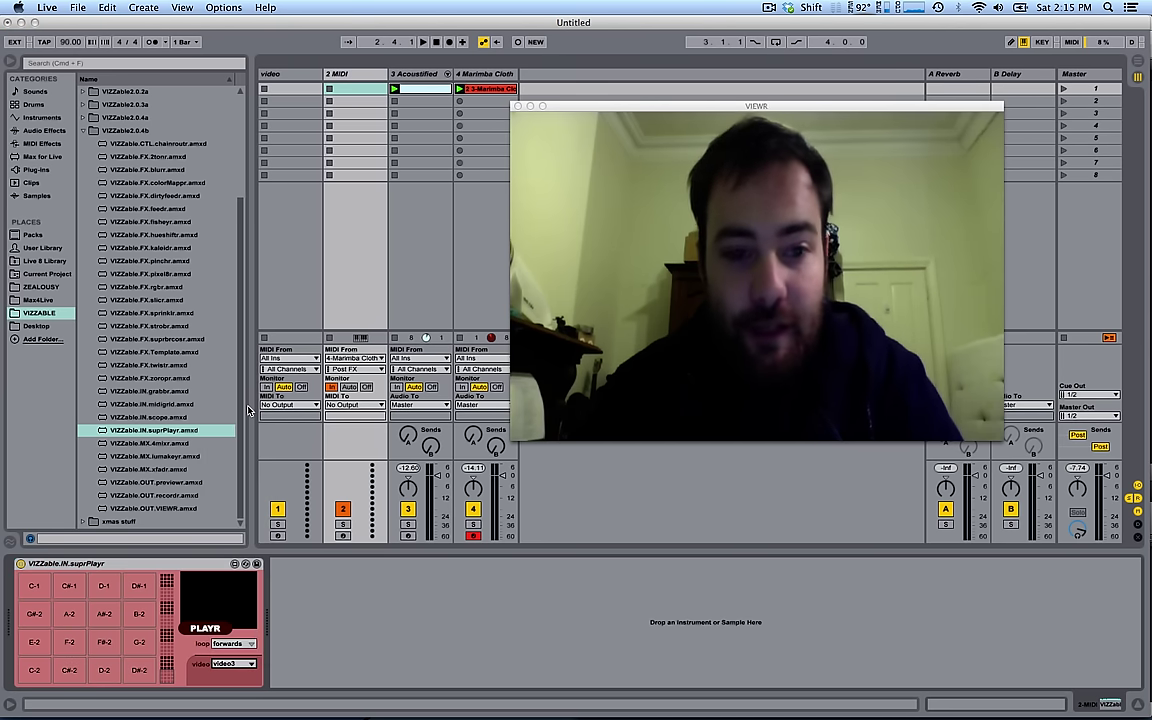
# - Arrange Live beside the Finder's VIDEO SAMPLES folder and move the VIEWR window clear of both
pyautogui.press('super+Tab')
pyautogui.press('super+Tab')
pyautogui.press('super+Tab')
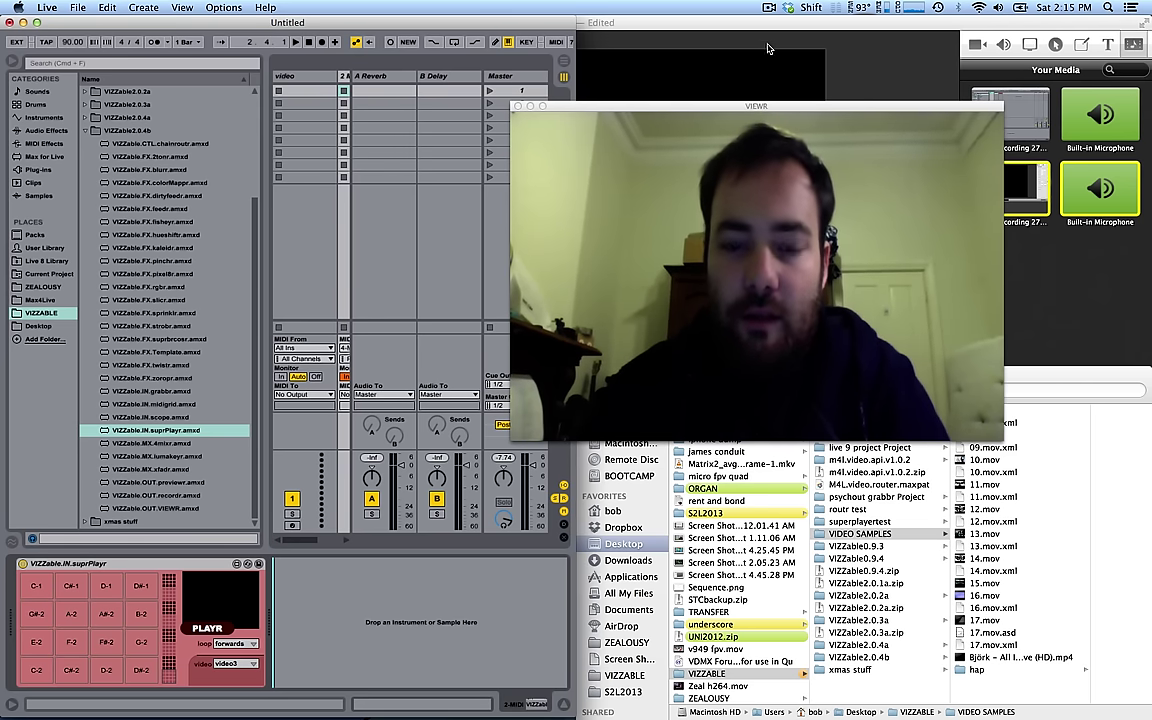
pyautogui.moveTo(732, 110); pyautogui.dragTo(850, 34)
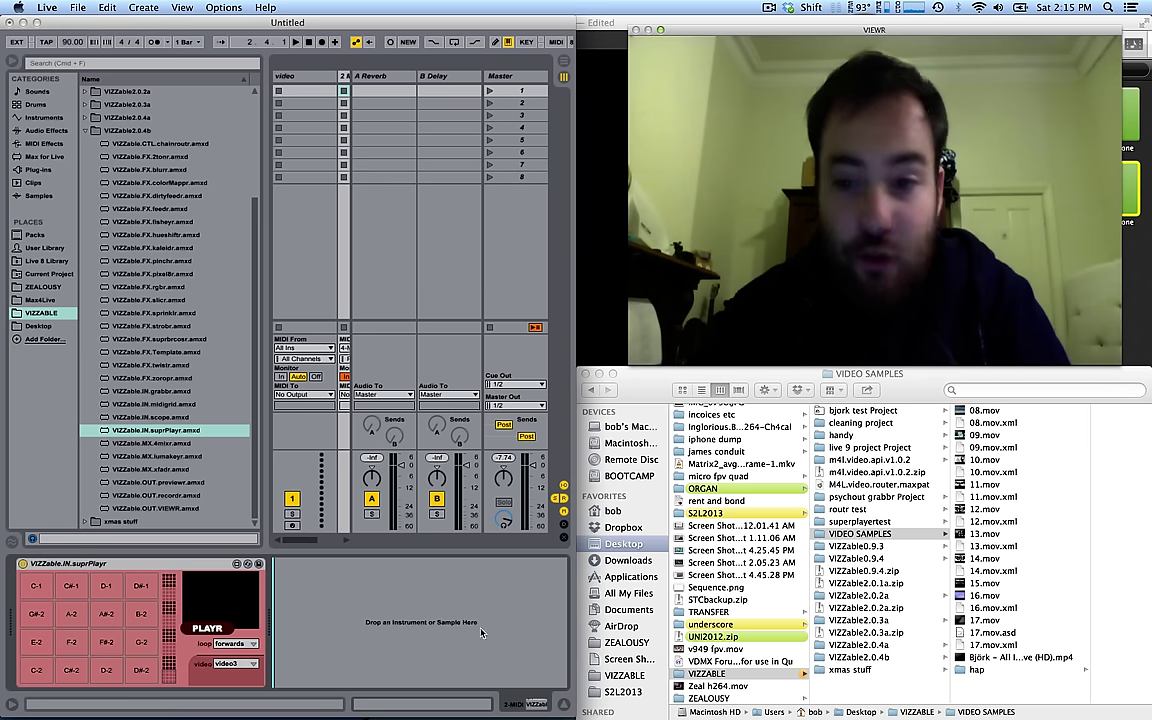
pyautogui.click(901, 392)
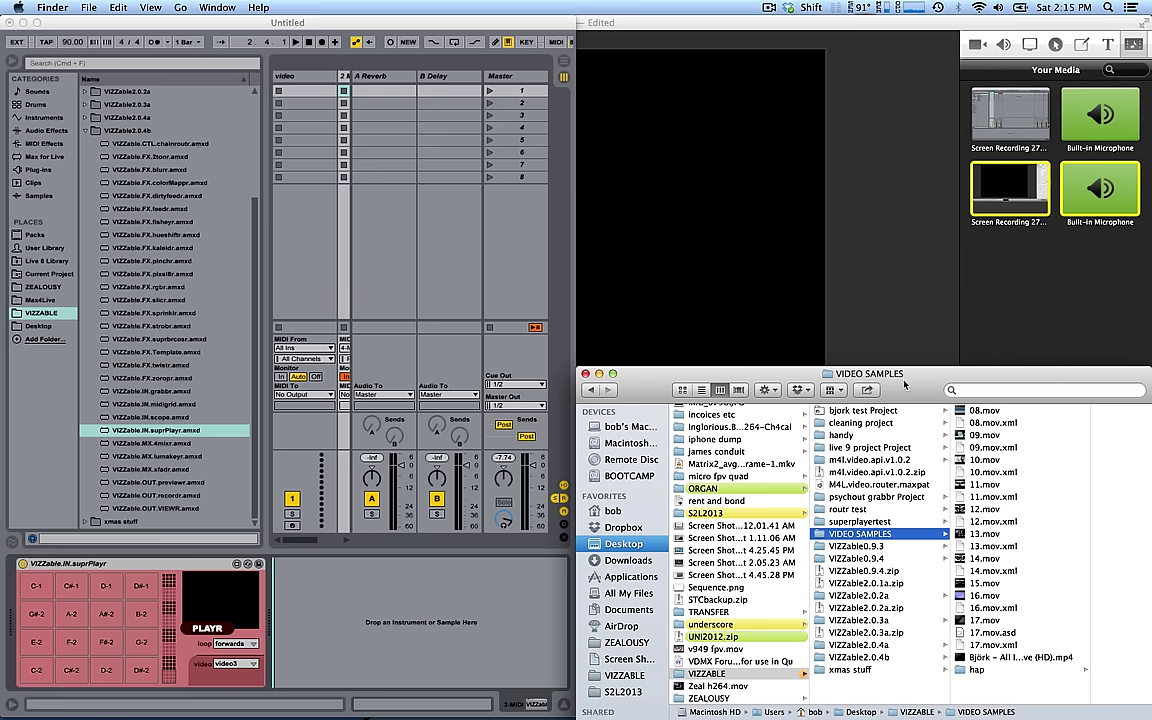
pyautogui.click(419, 275)
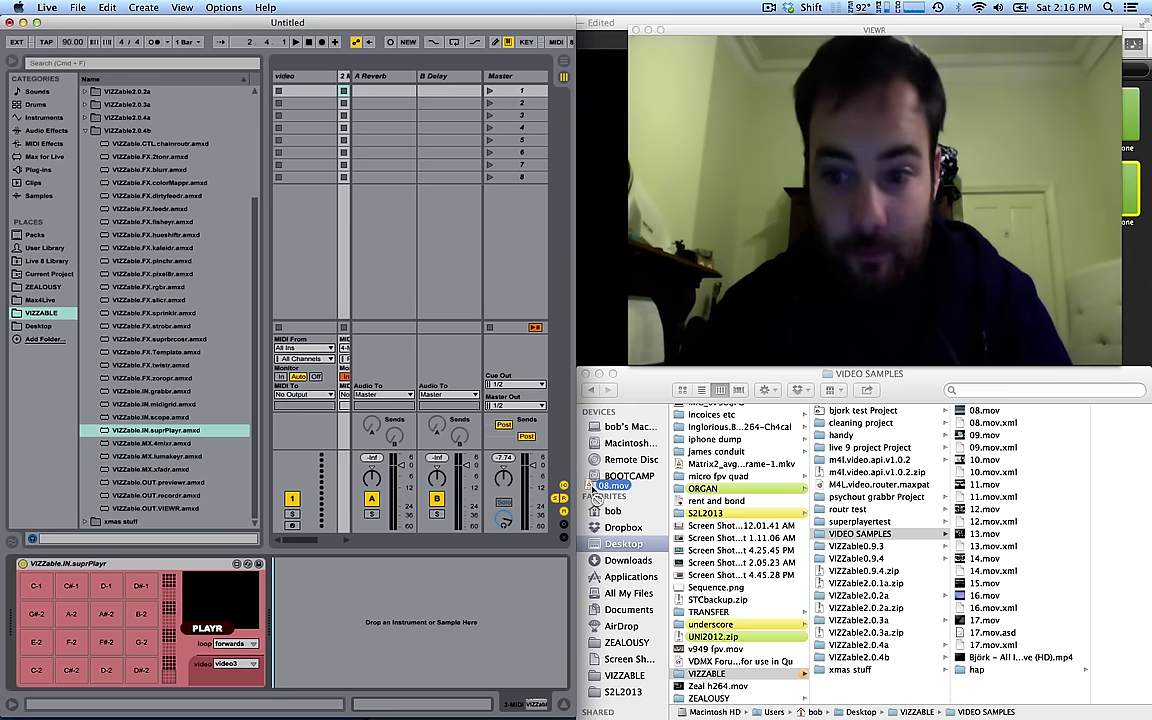
# - Load 08, 11 and 13.mov onto PLAYR's C-2, C#-2, D-2 pads, 15, 17, 12 onto E-2, F-2, G-2, and 11, 09 onto A-2, B-2
pyautogui.moveTo(596, 490); pyautogui.dragTo(45, 672)
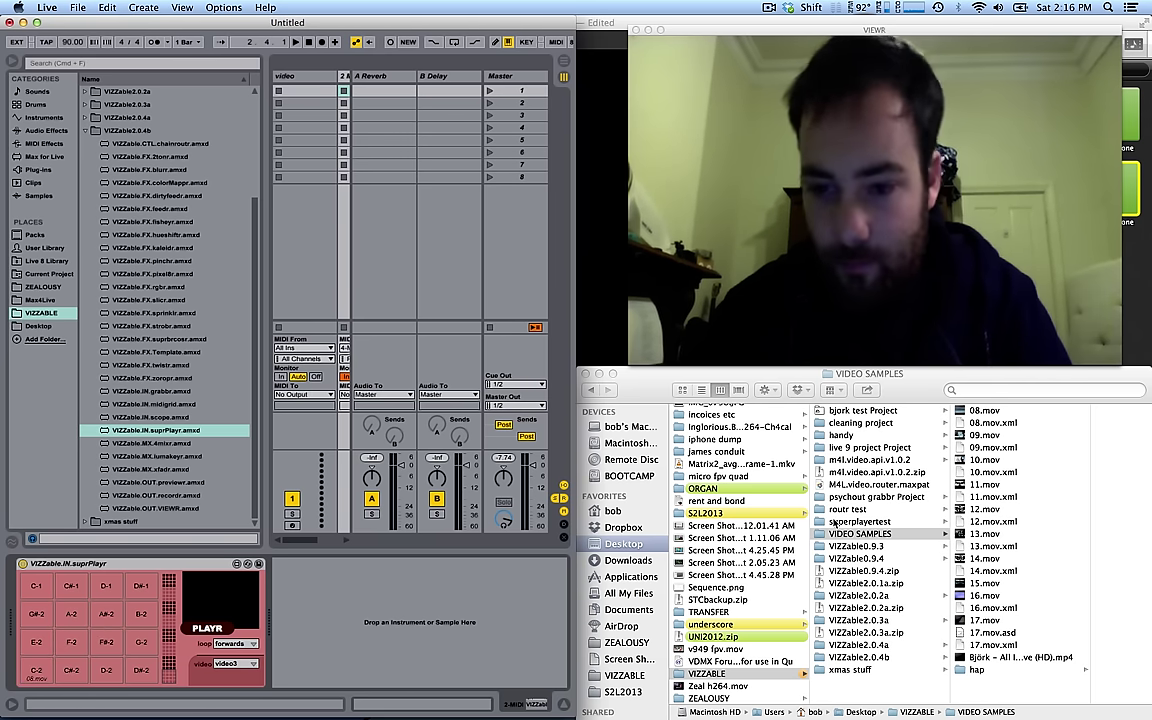
pyautogui.moveTo(212, 662); pyautogui.dragTo(84, 677)
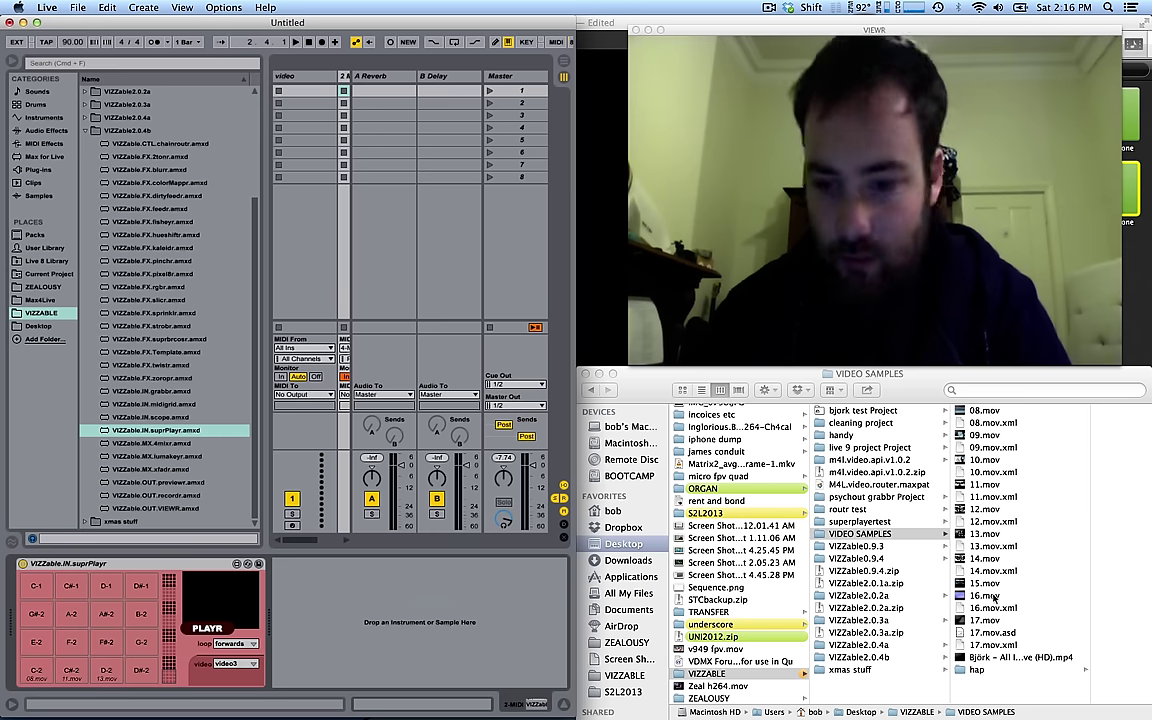
pyautogui.moveTo(988, 584); pyautogui.dragTo(46, 646)
pyautogui.moveTo(985, 633); pyautogui.dragTo(76, 650)
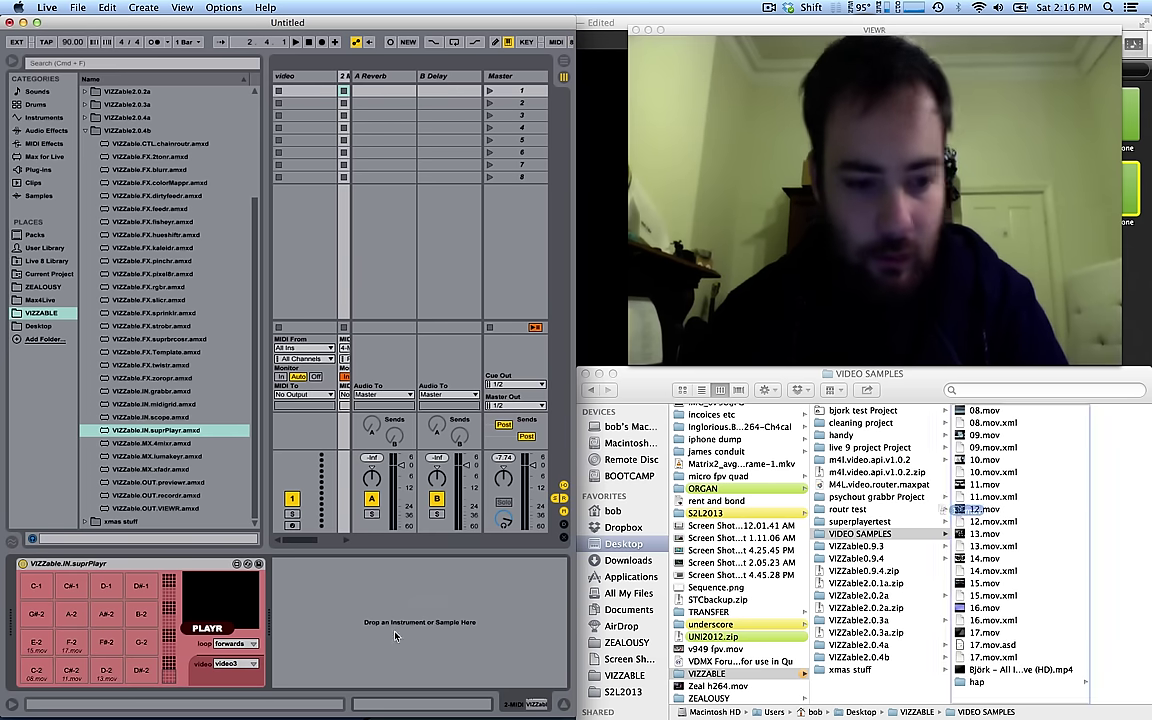
pyautogui.moveTo(984, 435); pyautogui.dragTo(143, 617)
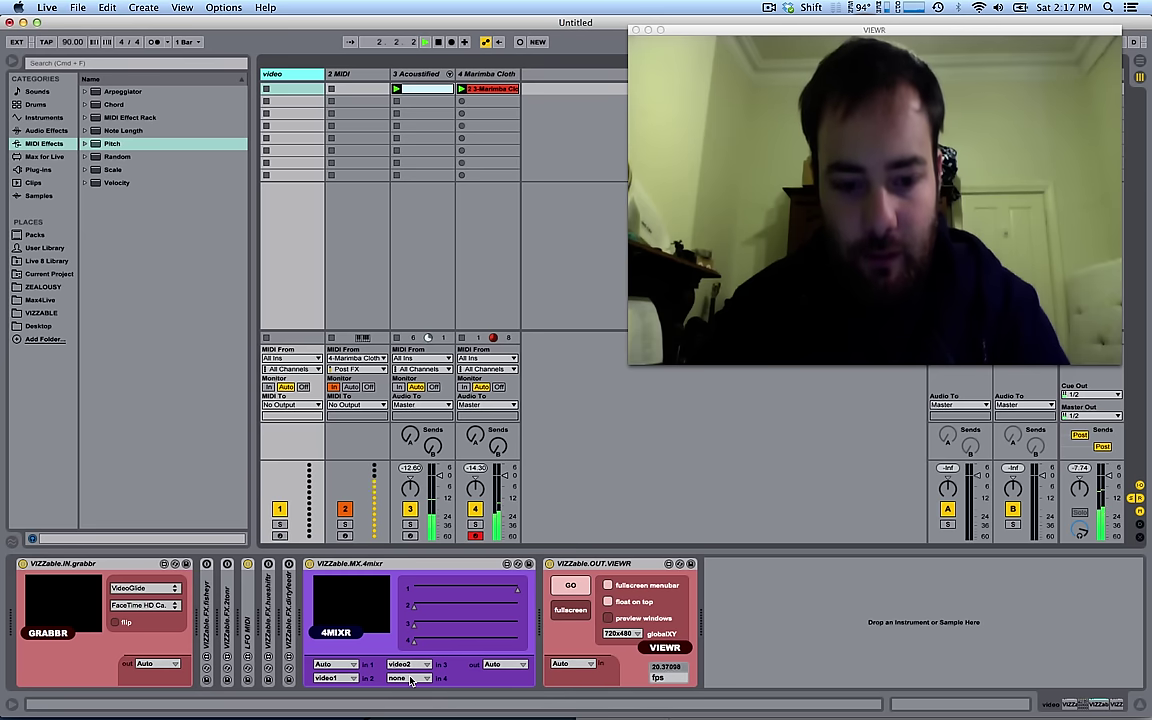
# - Feed video3 into 4MIXR input 4 at full level and lower webcam input 1 to zero
pyautogui.click(409, 679)
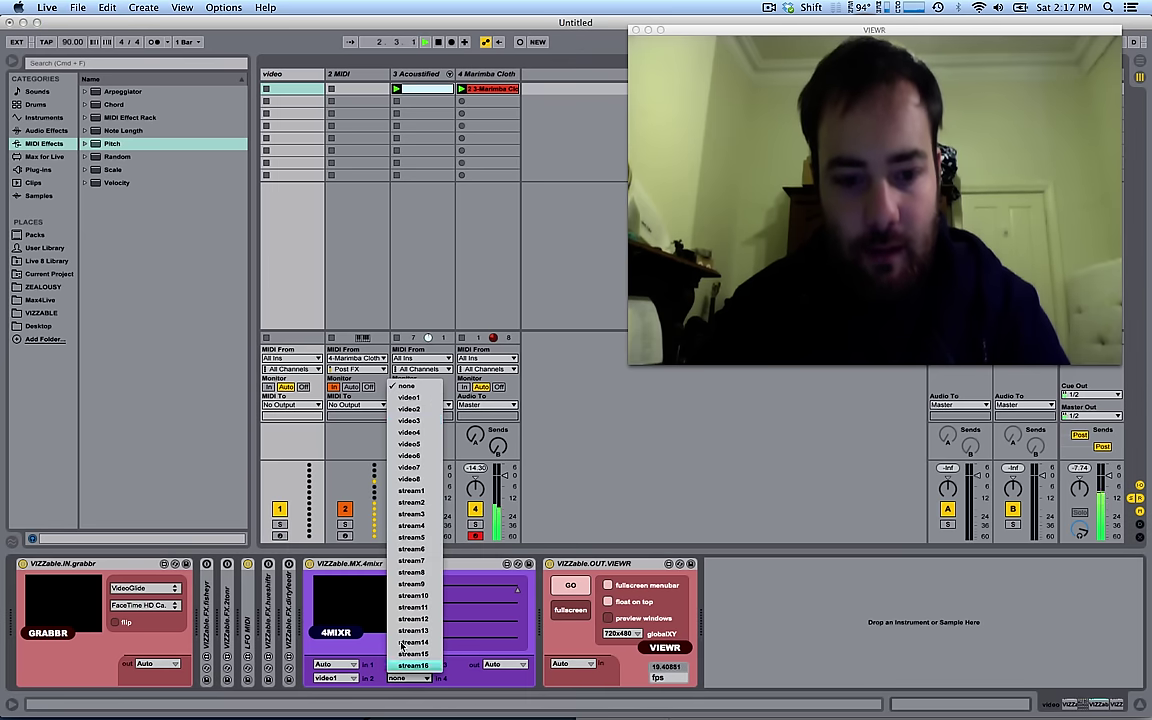
pyautogui.click(431, 421)
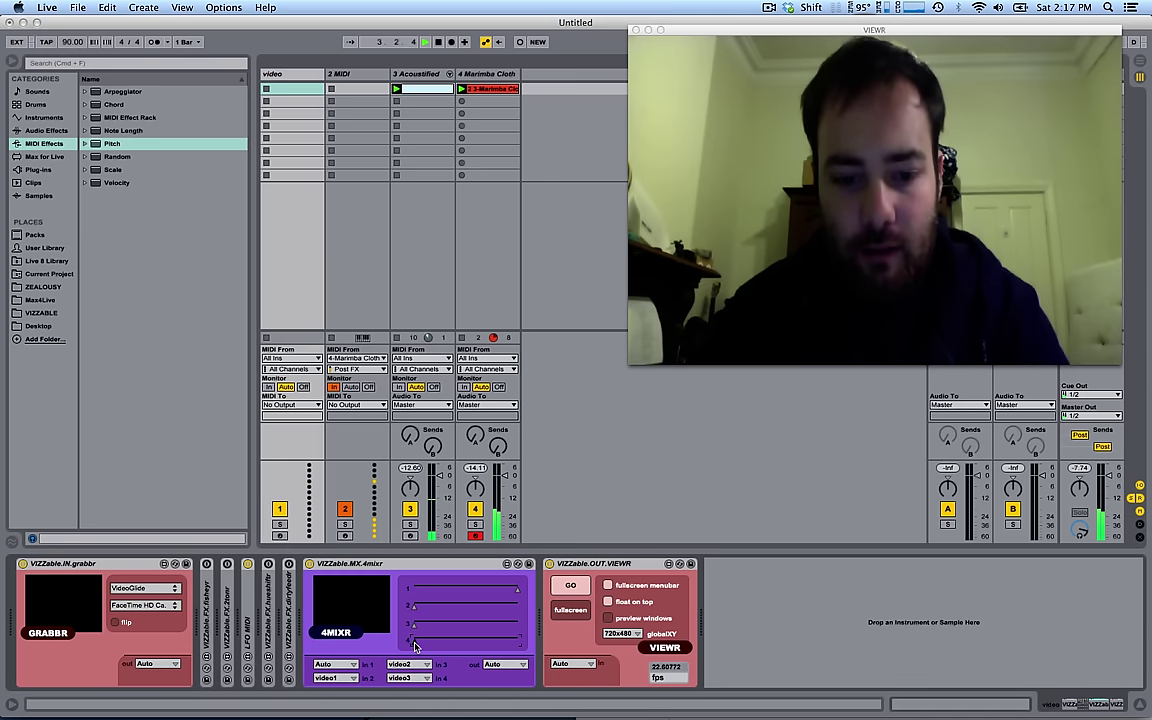
pyautogui.moveTo(415, 646); pyautogui.dragTo(517, 642)
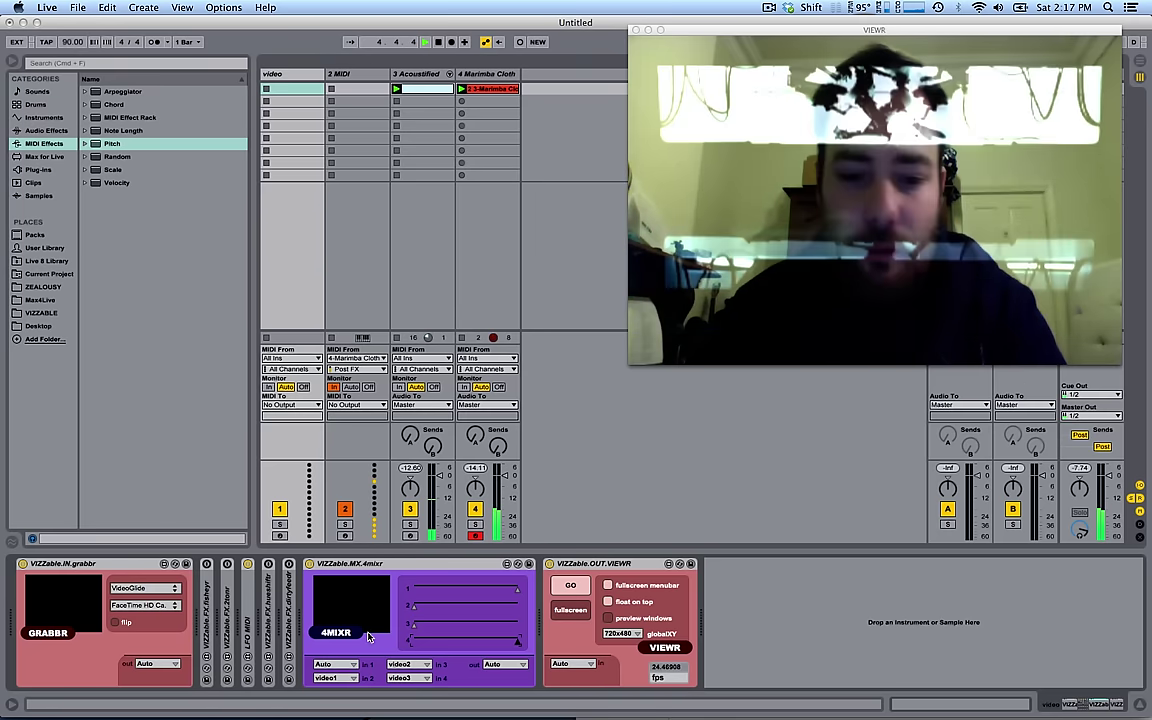
pyautogui.moveTo(476, 589); pyautogui.dragTo(415, 594)
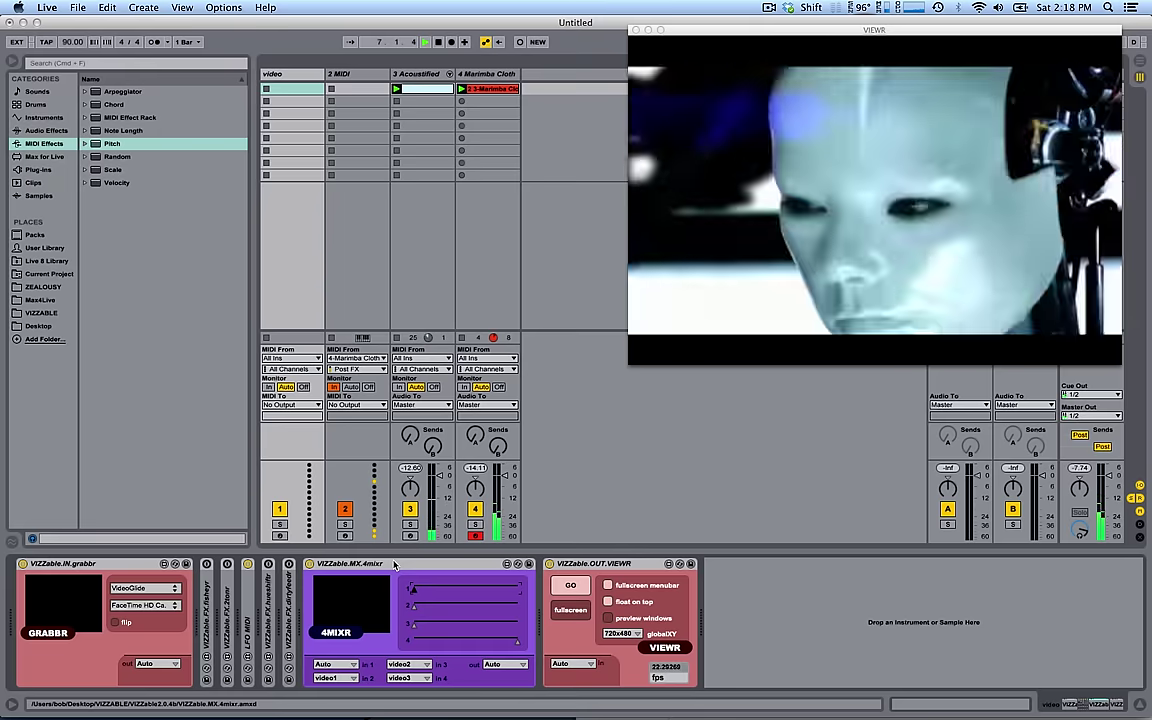
# - Place 4MIXR directly after GRABBR, ahead of the effects, leaving fisheyr and dirtyfeedr on and 2tonr and hueshiftr off
pyautogui.moveTo(394, 565); pyautogui.dragTo(201, 601)
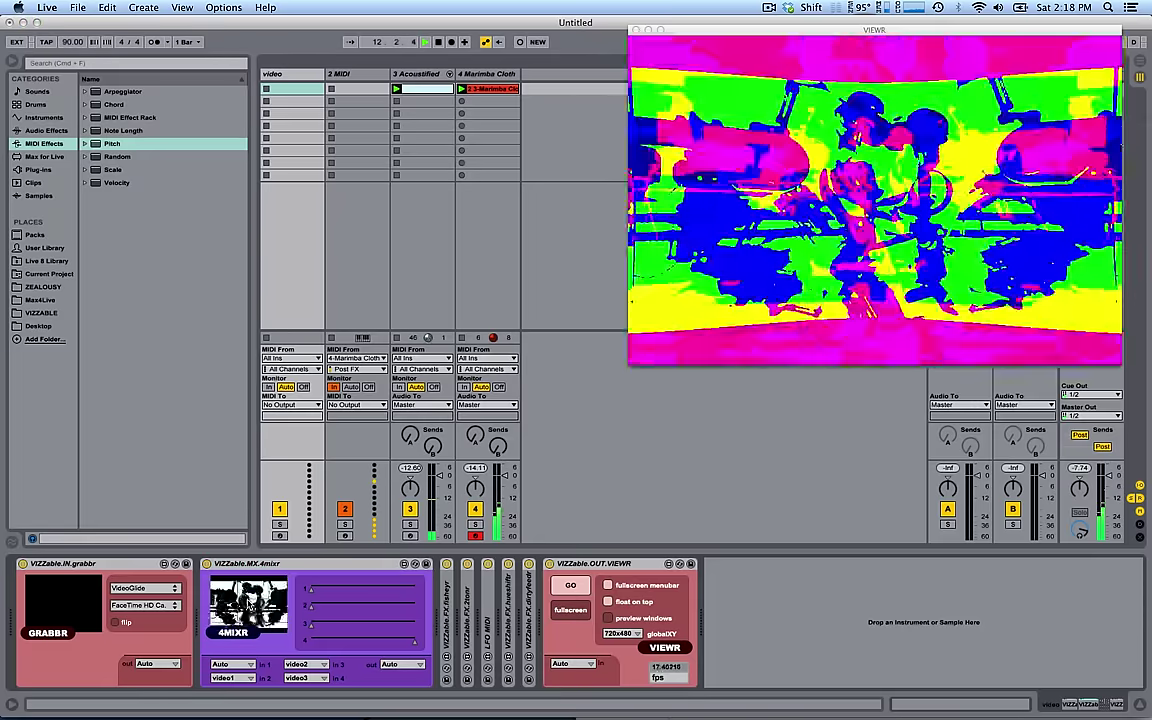
pyautogui.click(248, 604)
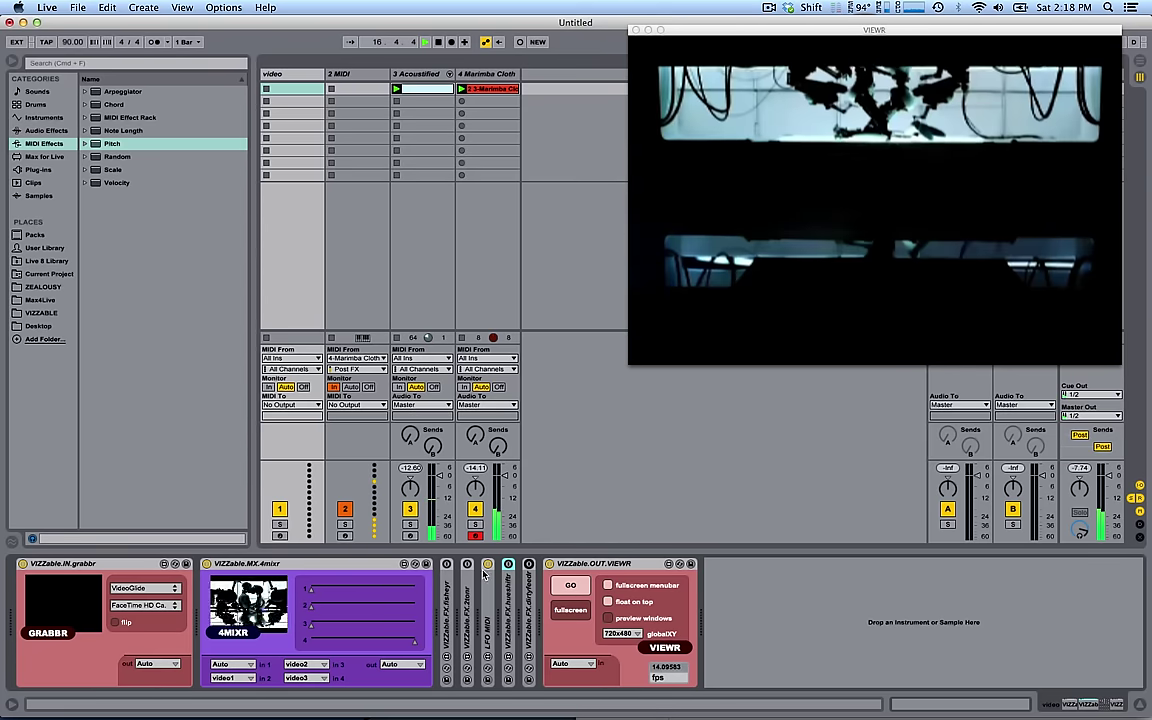
pyautogui.click(531, 563)
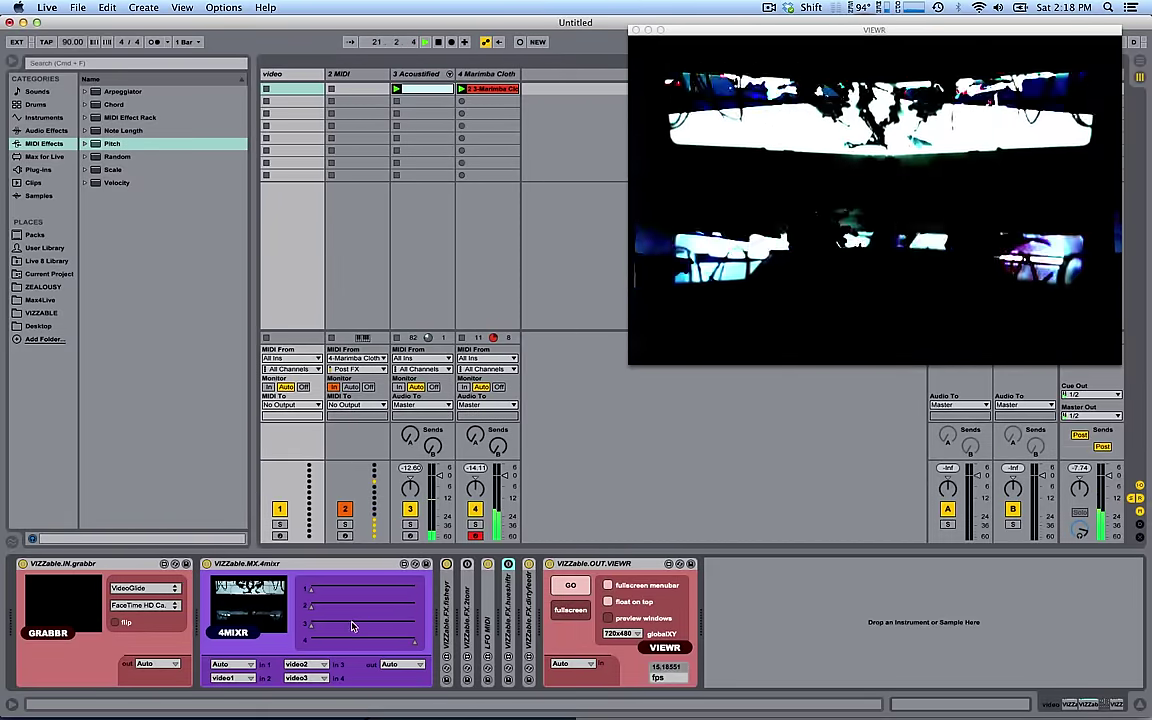
# - Raise 4MIXR input 3 to full level and view the VIEWR output in fullscreen before returning to the window
pyautogui.moveTo(357, 622); pyautogui.dragTo(414, 625)
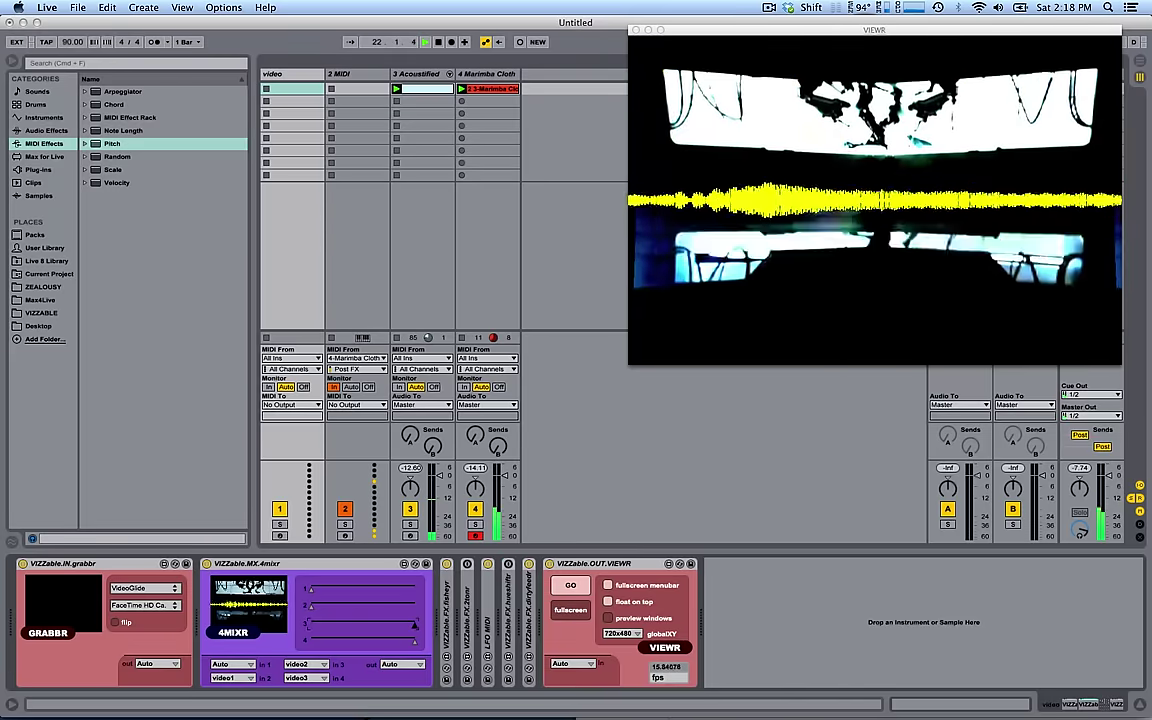
pyautogui.click(574, 616)
pyautogui.press('Escape')
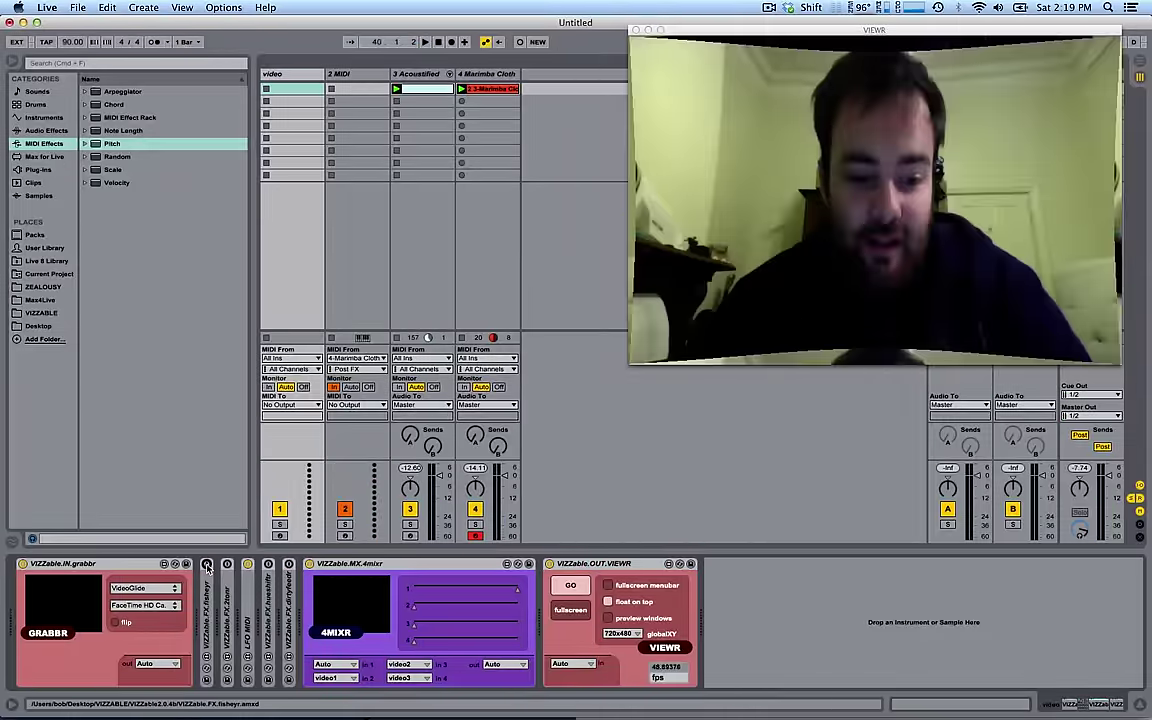
# - Turn off the fisheyr effect on the webcam image
pyautogui.click(207, 565)
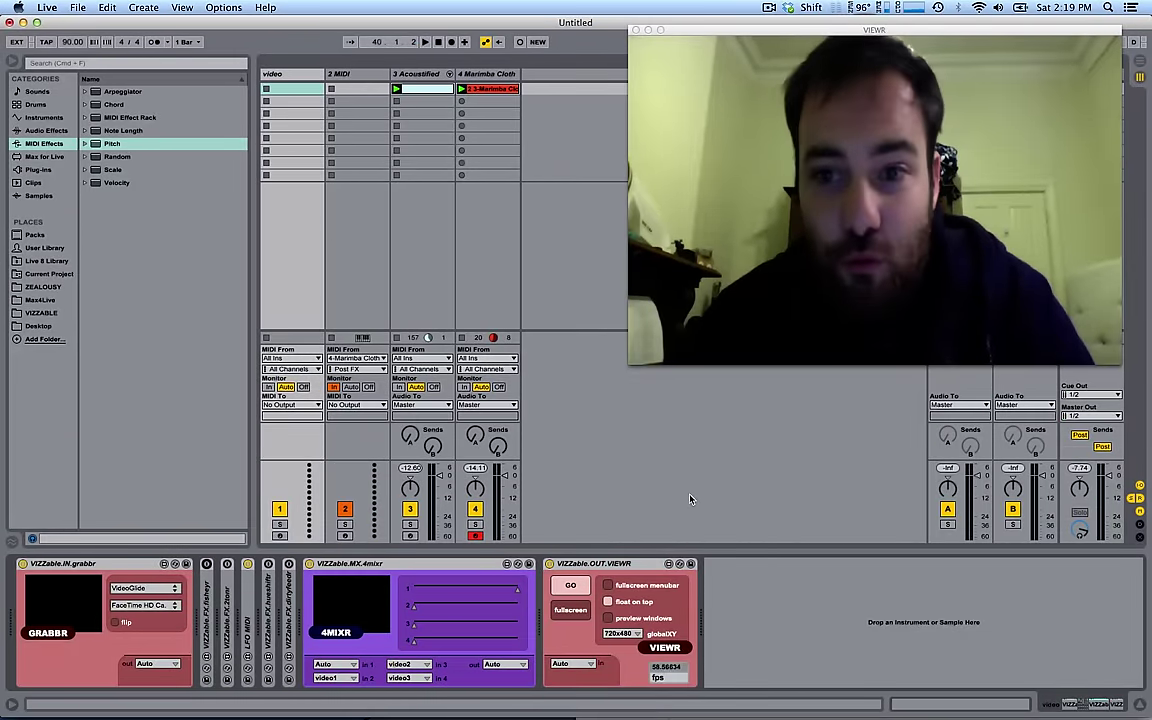